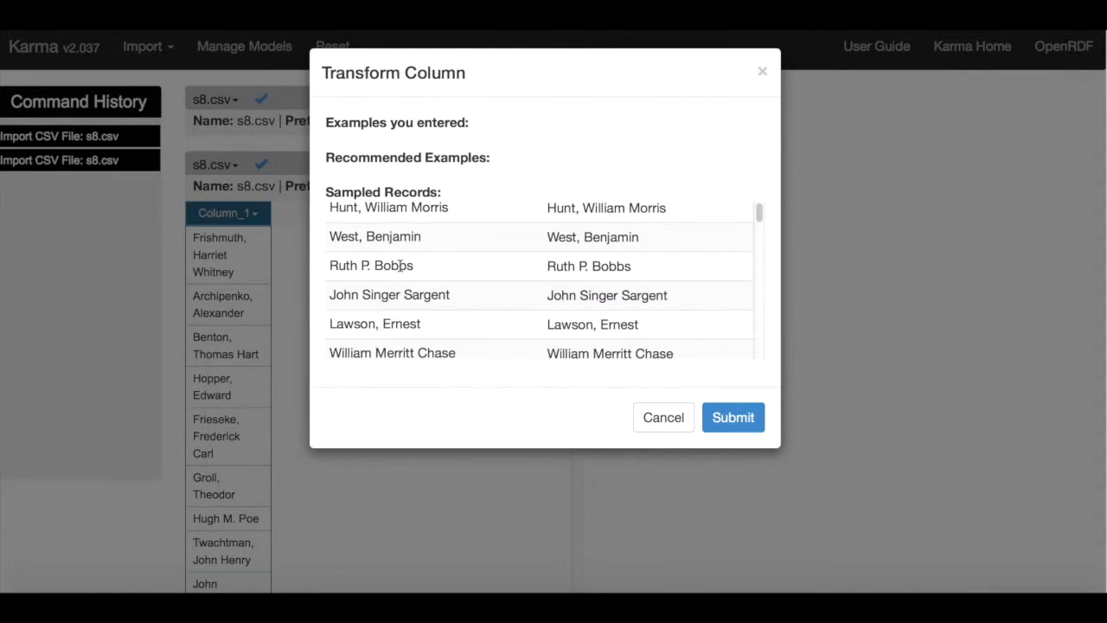
Enter "Paul Manship" as the transformation example for the sampled record "Manship, Paul".
scroll(401, 266, up, 1)
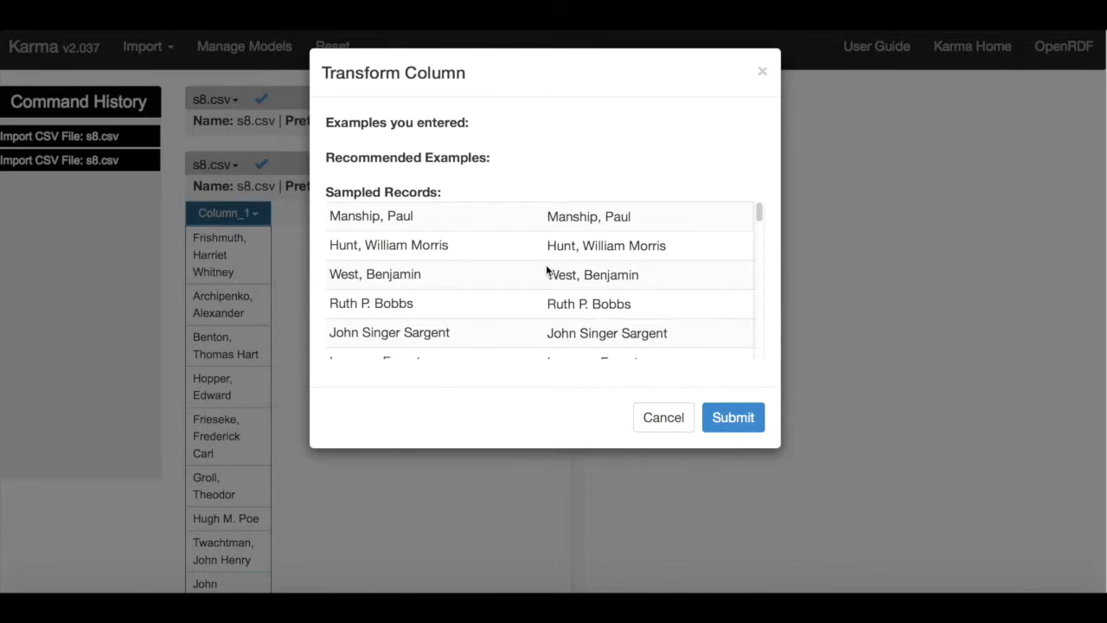
click(621, 224)
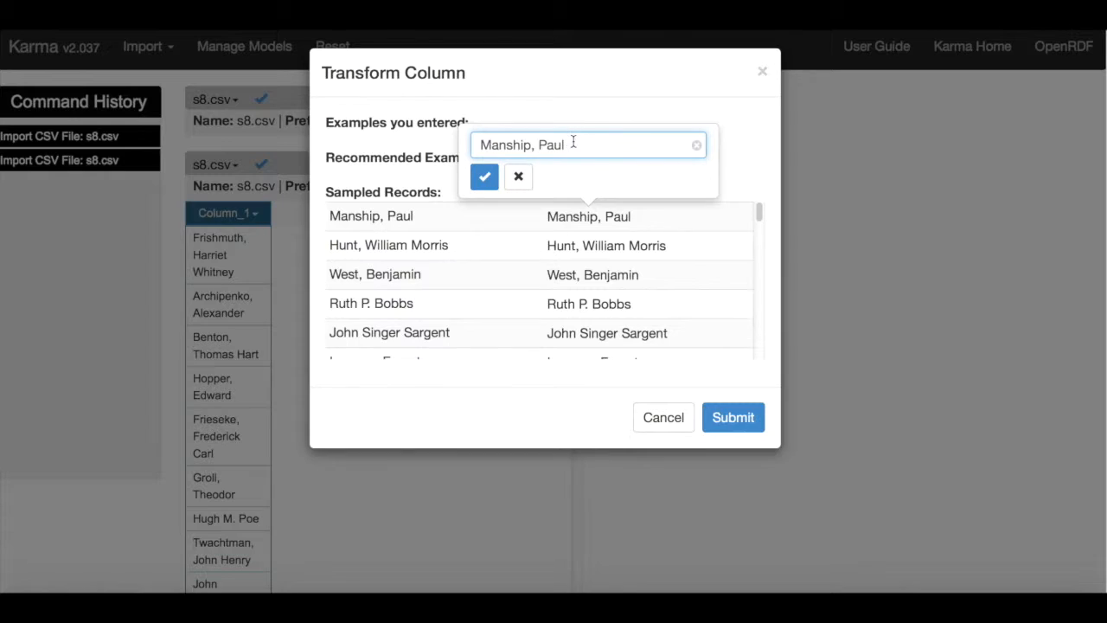
double_click(553, 145)
key(super+x)
key(BackSpace)
key(BackSpace)
key(super+Left)
key(super+v)
click(484, 177)
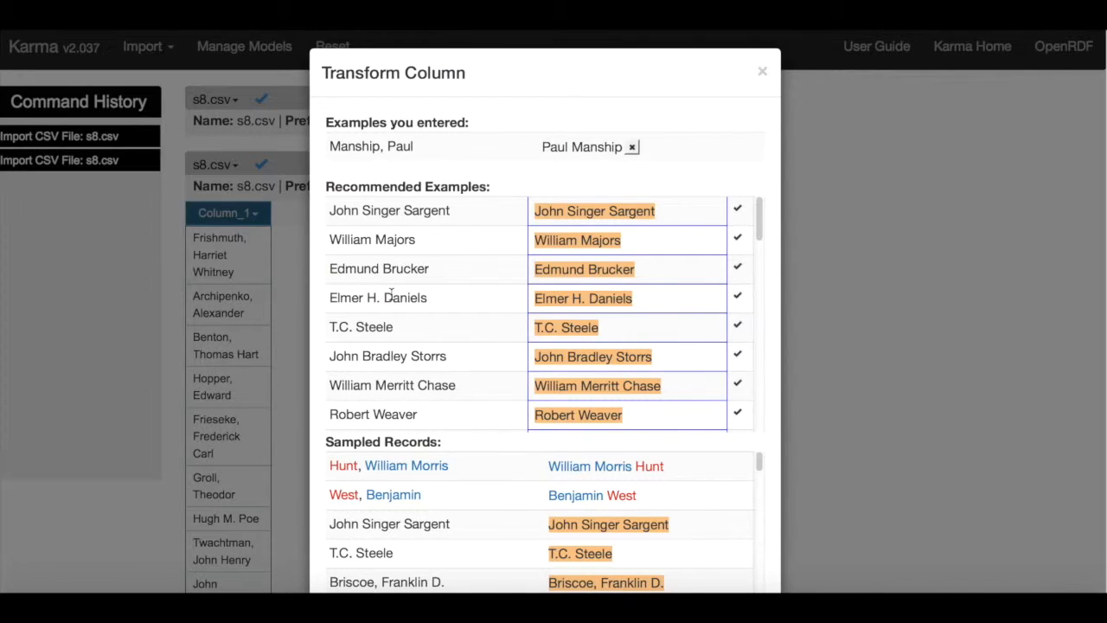
Accept the recommended examples for John Singer Sargent and Paul Resika as they are, after reviewing the sampled records.
scroll(448, 496, down, 1)
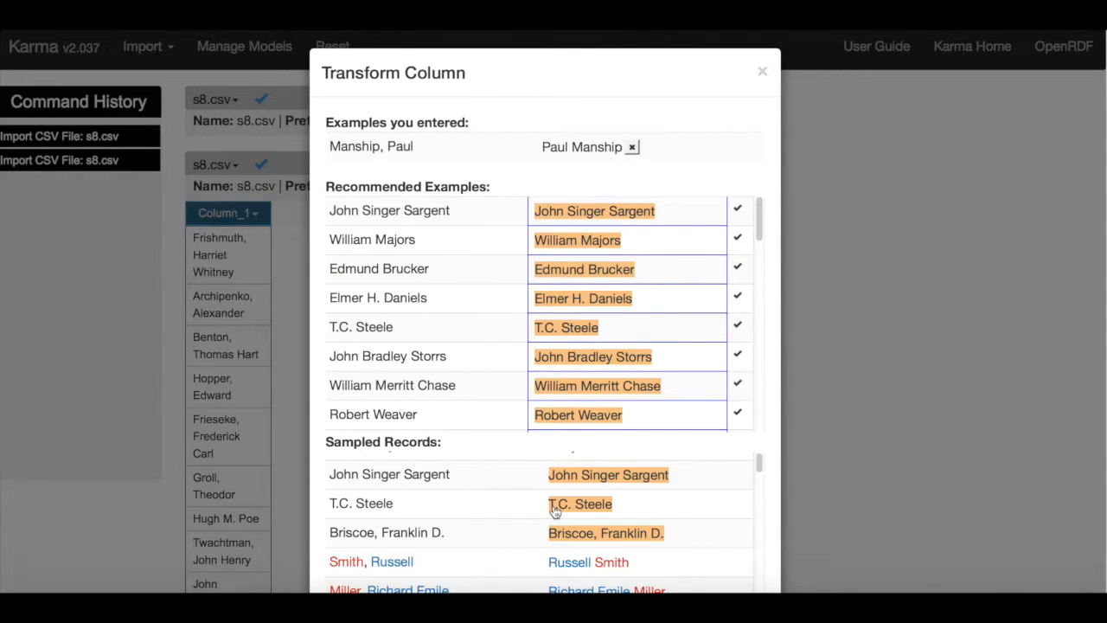
scroll(483, 495, down, 1)
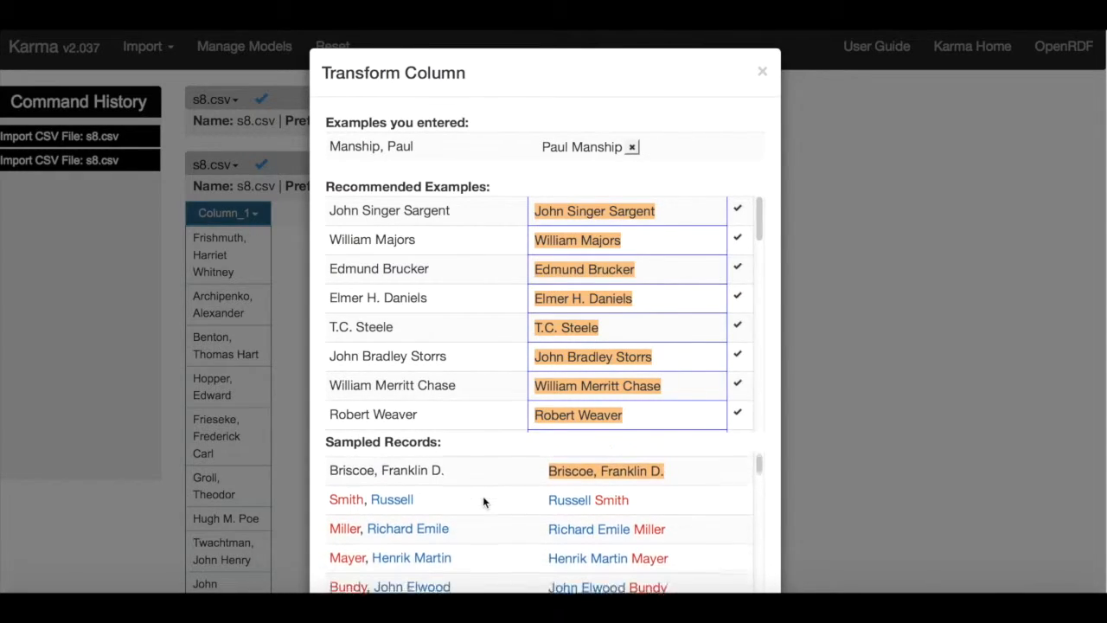
scroll(483, 496, down, 1)
scroll(915, 404, down, 2)
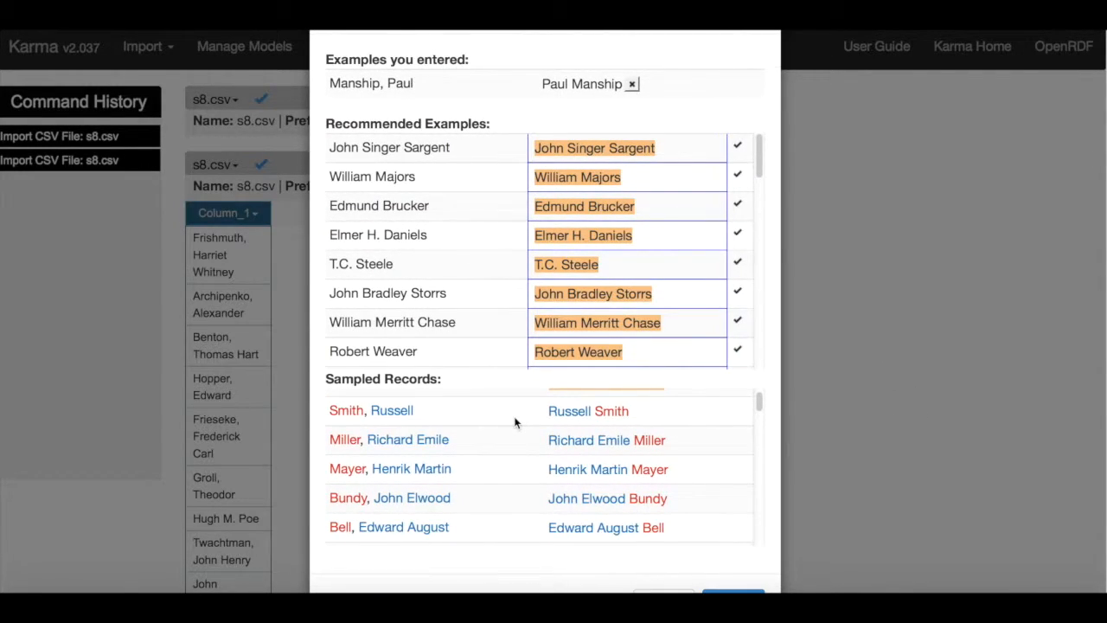
scroll(488, 450, up, 2)
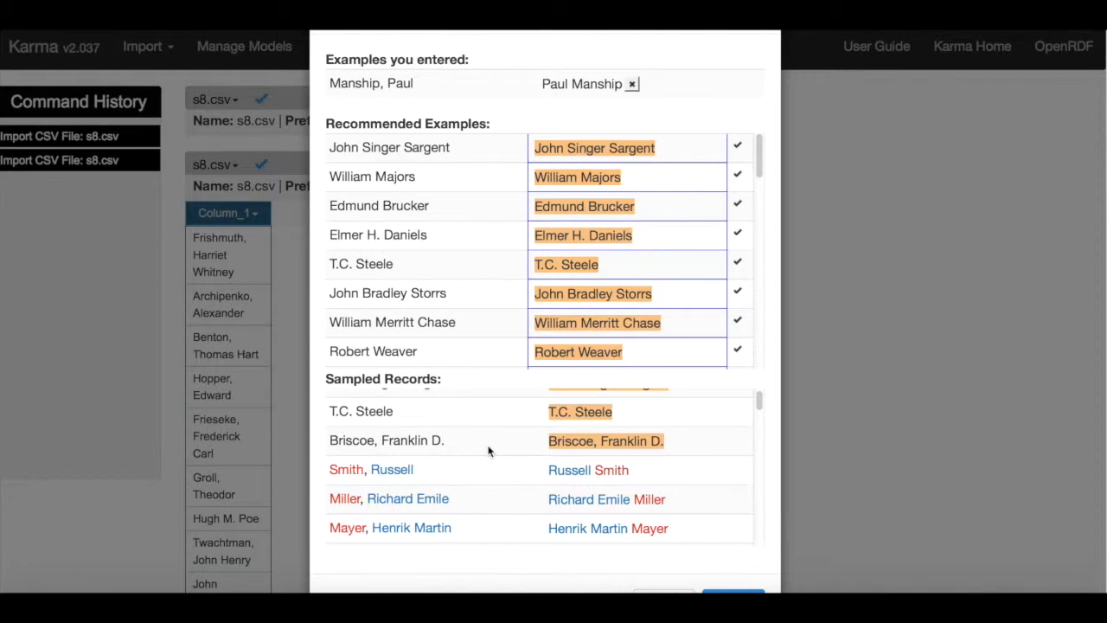
scroll(475, 296, up, 1)
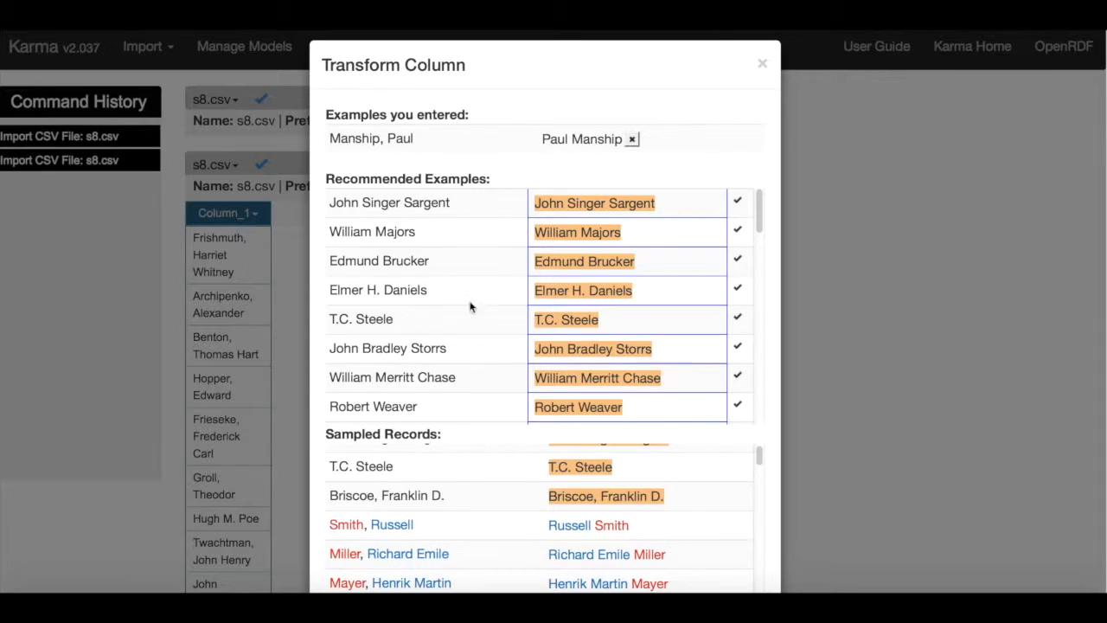
scroll(480, 312, up, 1)
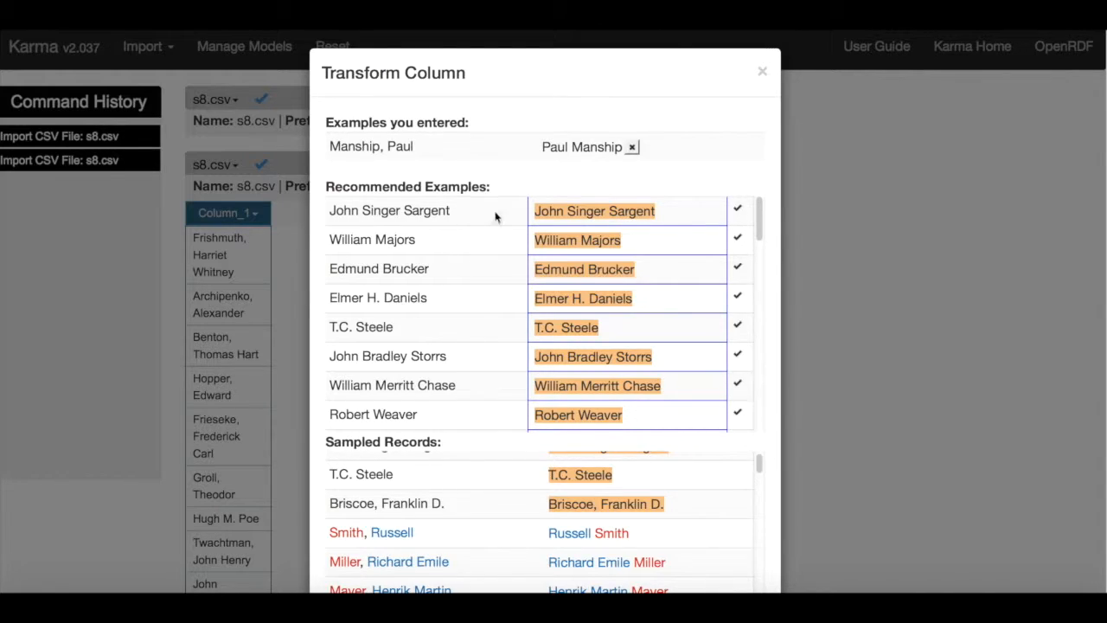
click(738, 210)
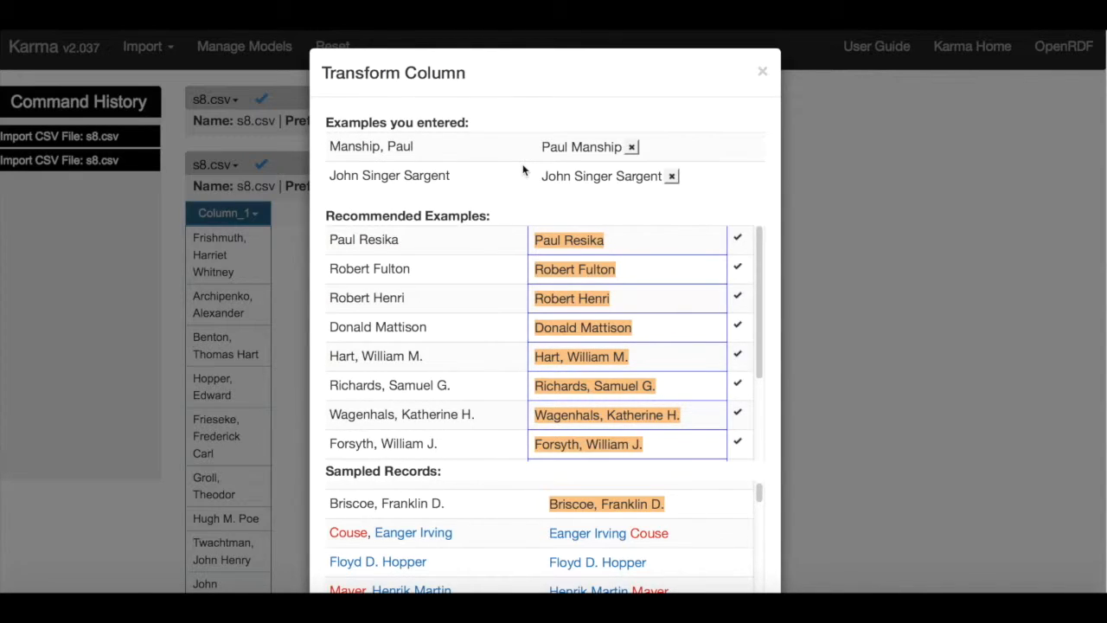
click(737, 240)
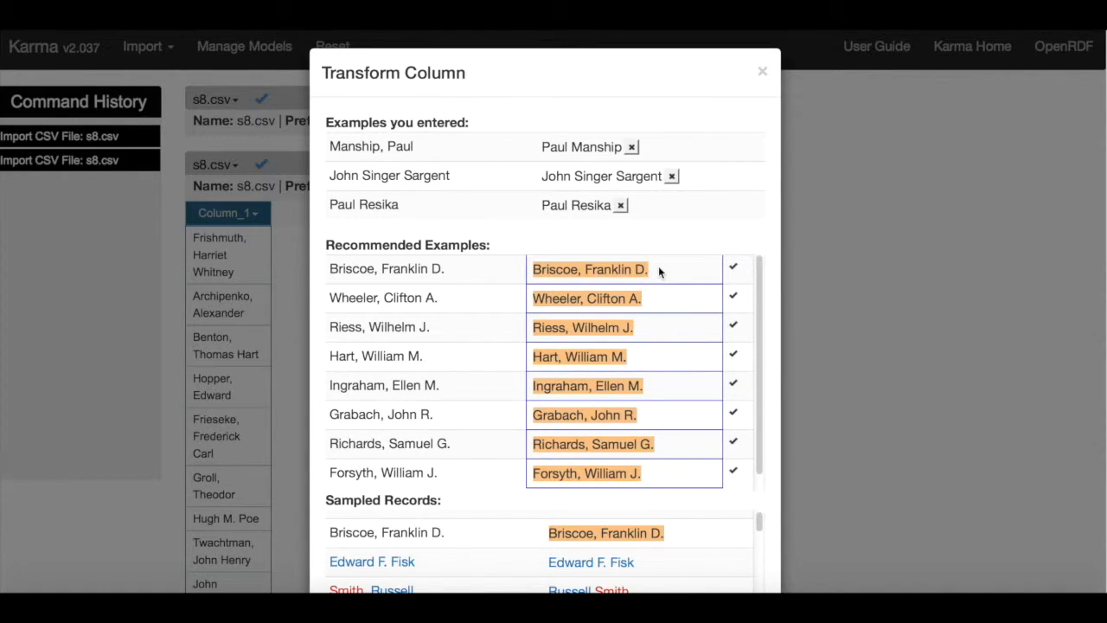
Correct the recommended example "Briscoe, Franklin D." to "Franklin D. Briscoe" and accept the one for Hugh M. Poe.
click(637, 275)
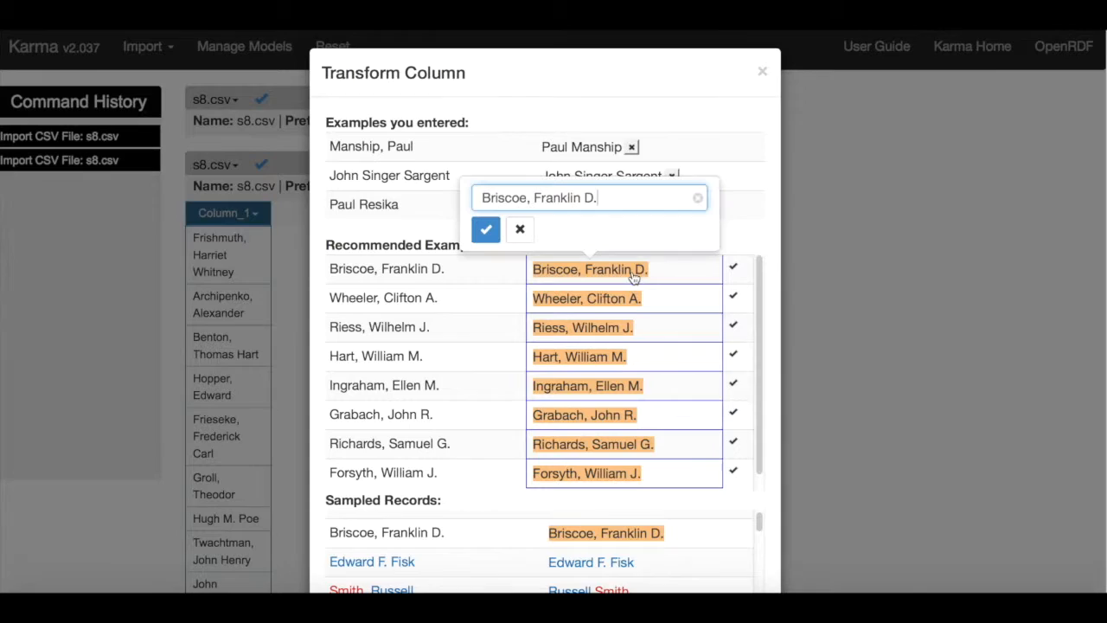
drag(533, 197, 601, 199)
key(BackSpace)
key(BackSpace)
key(BackSpace)
key(ctrl+v)
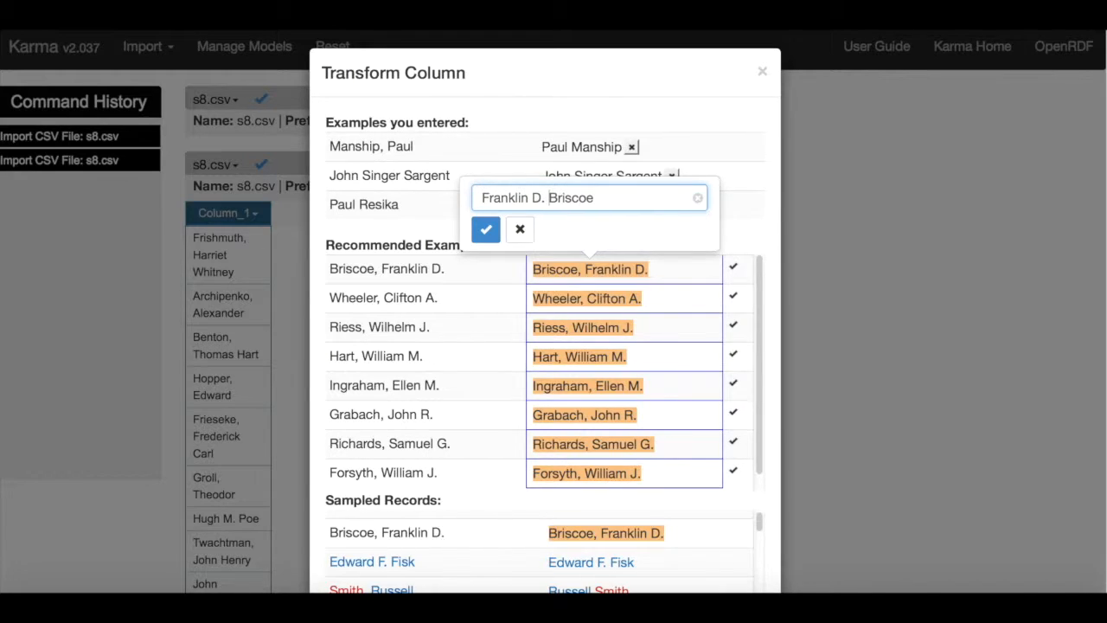
click(483, 229)
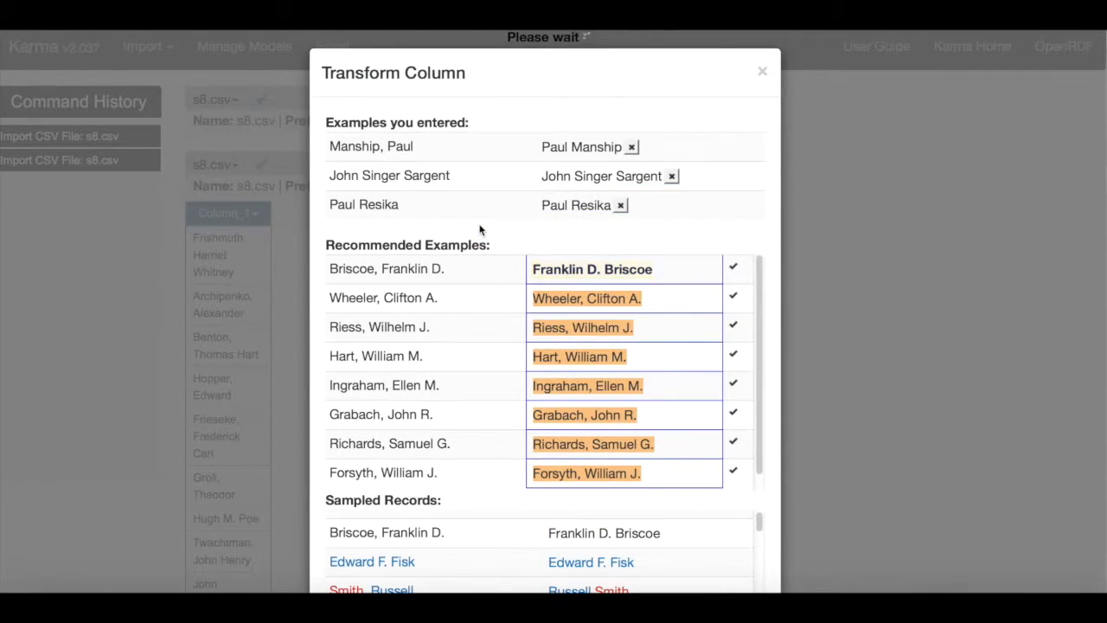
click(738, 297)
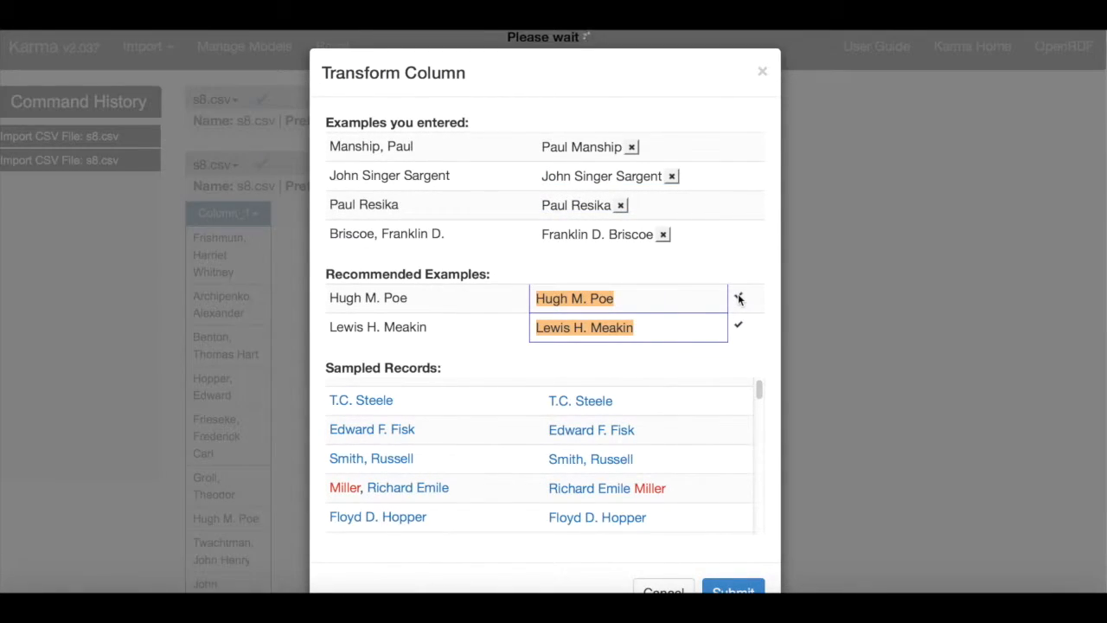
Examine the recommended examples and sampled records to check that the names are reordered correctly.
scroll(735, 346, down, 1)
scroll(731, 347, up, 1)
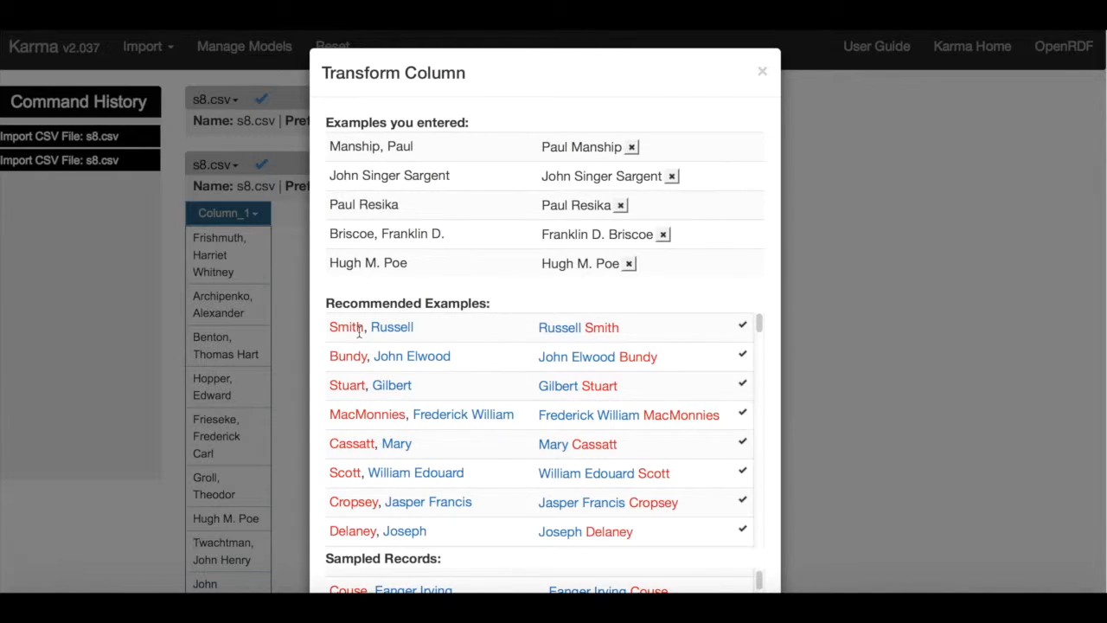
scroll(432, 390, down, 5)
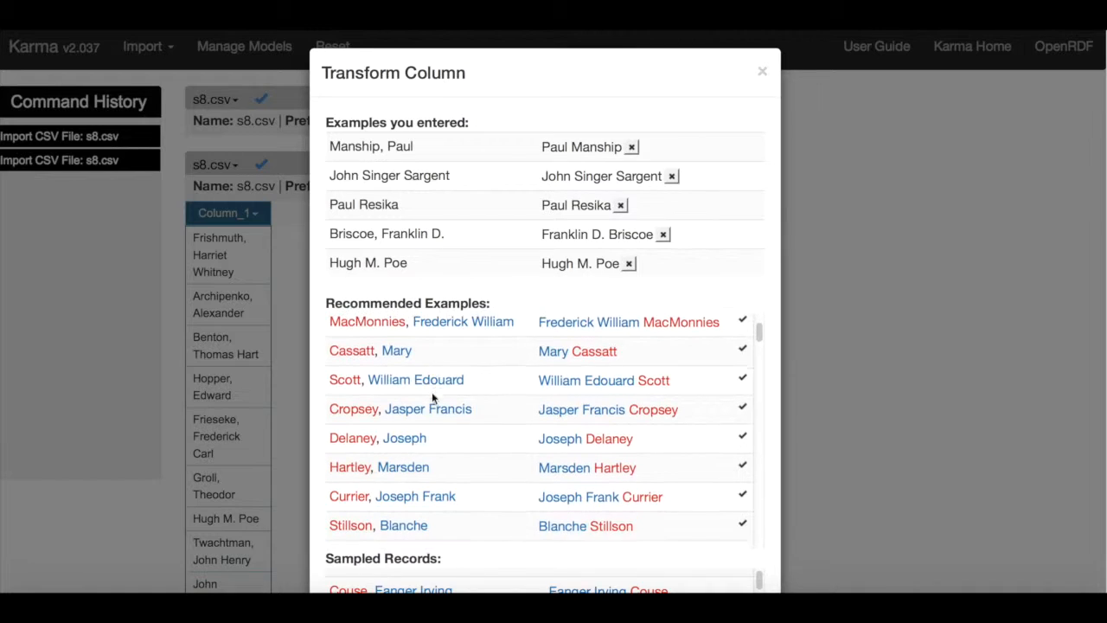
scroll(541, 422, down, 10)
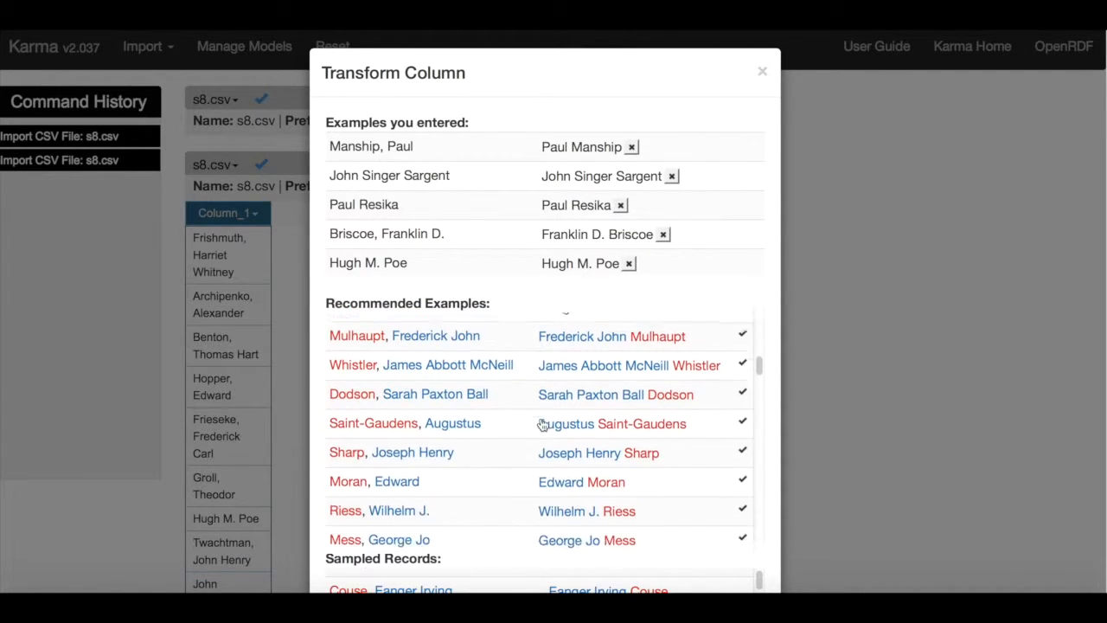
scroll(541, 423, down, 12)
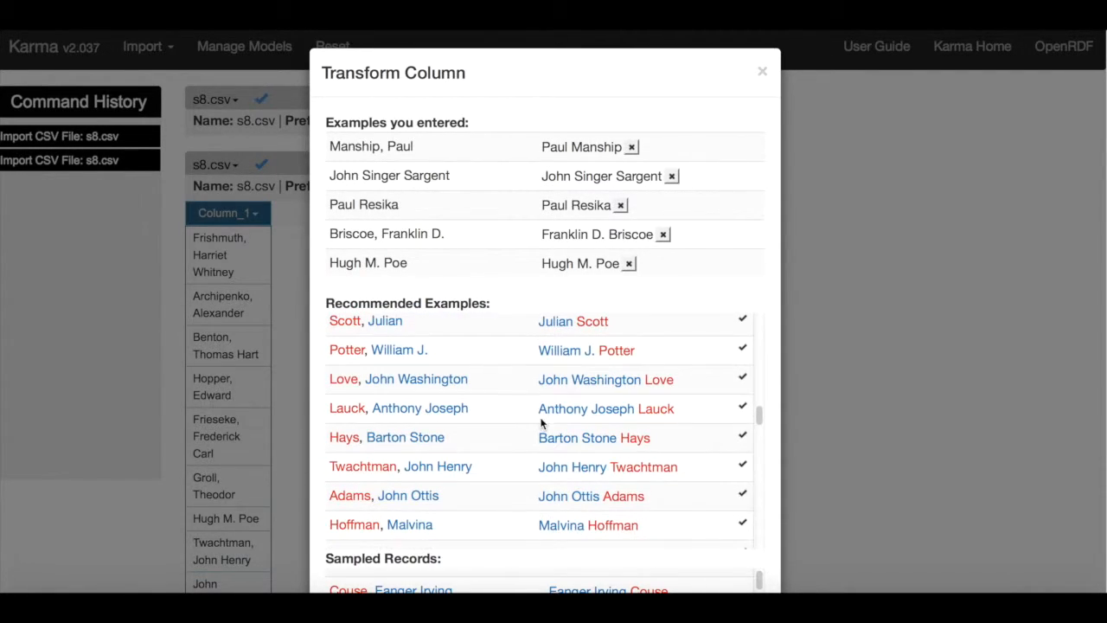
scroll(895, 401, down, 3)
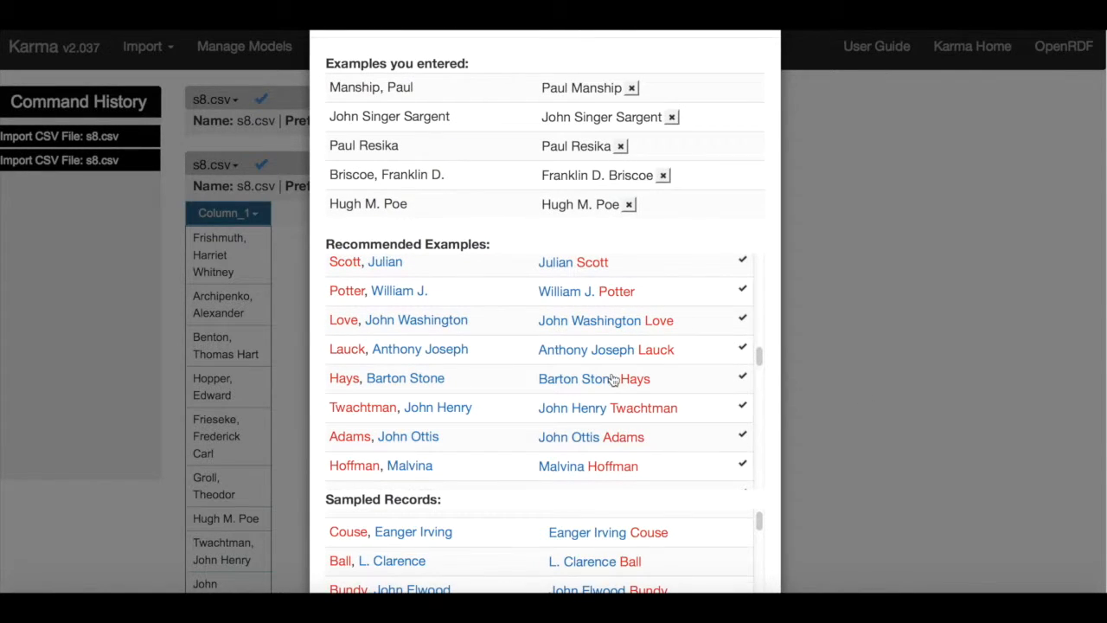
scroll(612, 379, down, 3)
scroll(816, 370, down, 4)
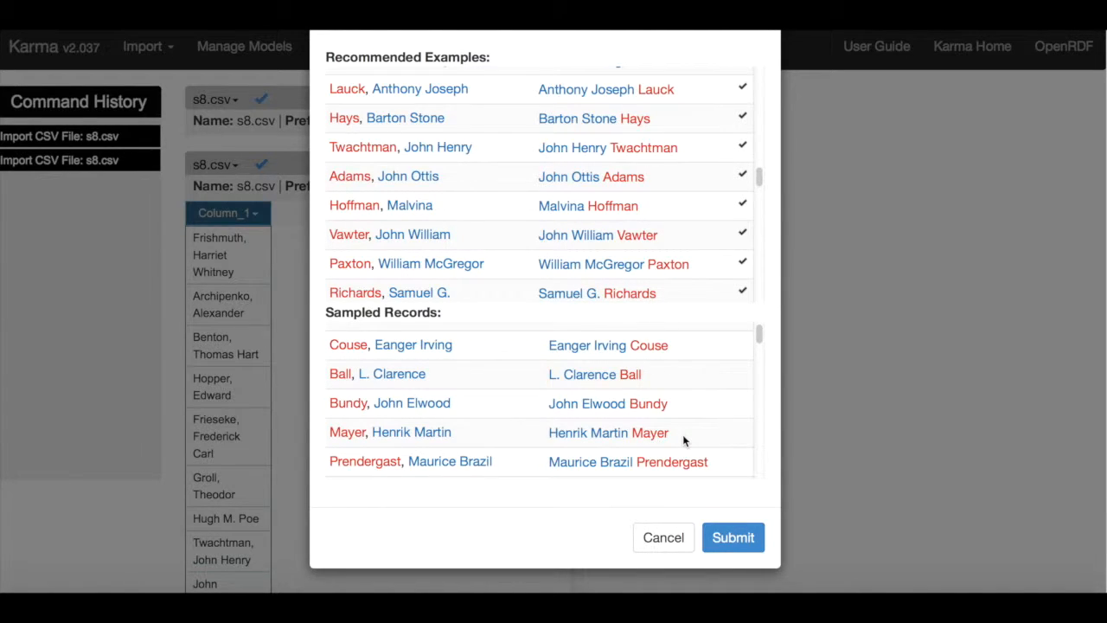
Submit the transformation of Column_1 and collapse the second s8.csv worksheet.
click(731, 538)
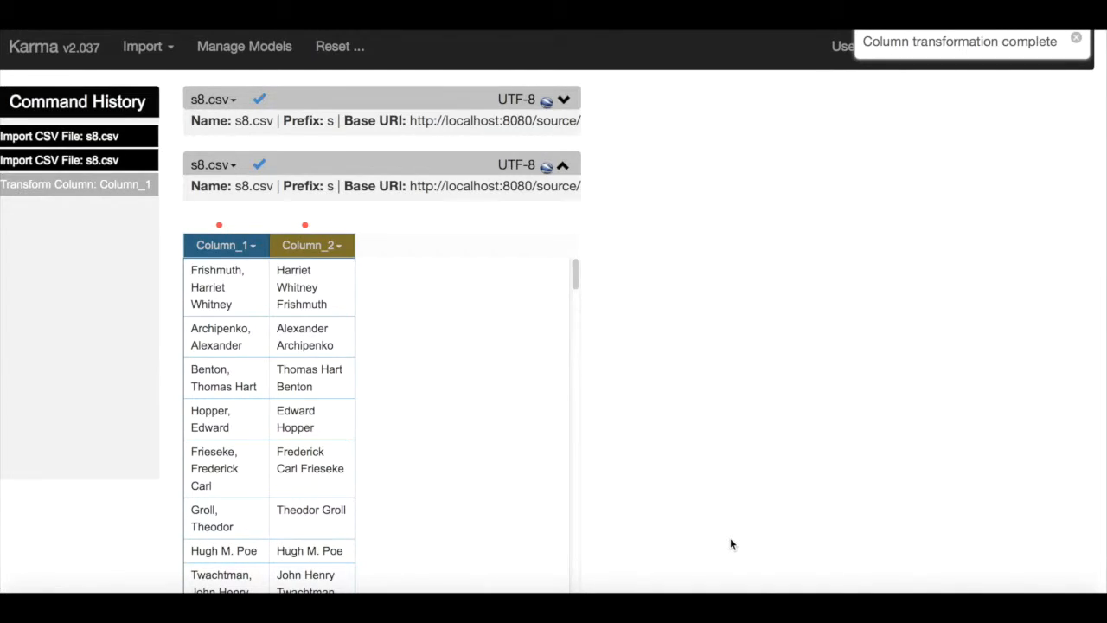
click(563, 164)
Start importing the file senator_name.csv in CSV Text File format.
click(164, 52)
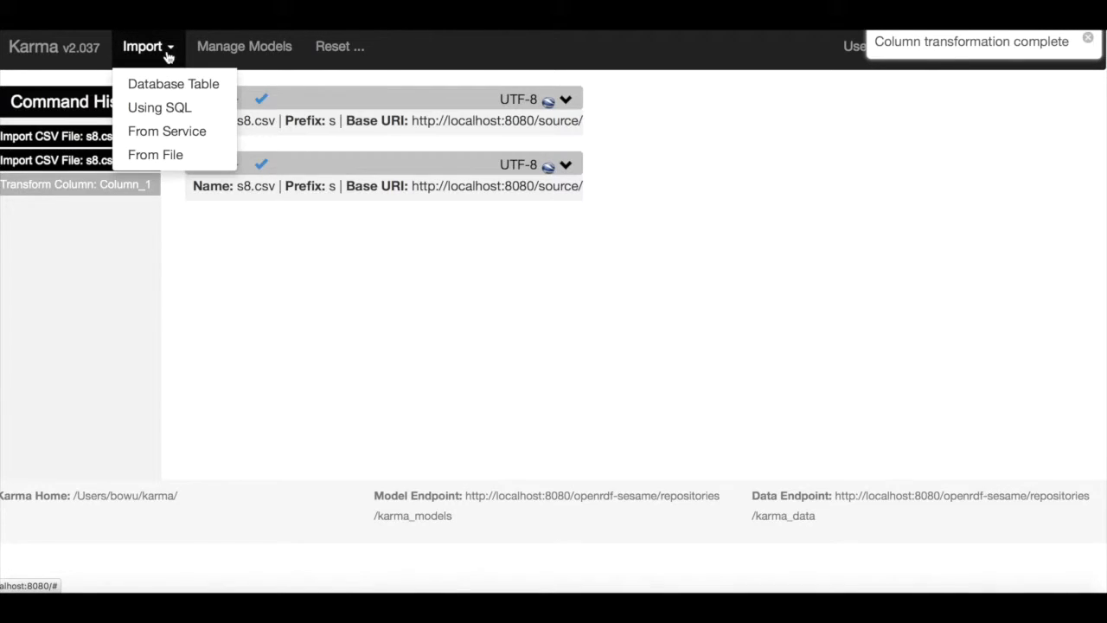
click(171, 156)
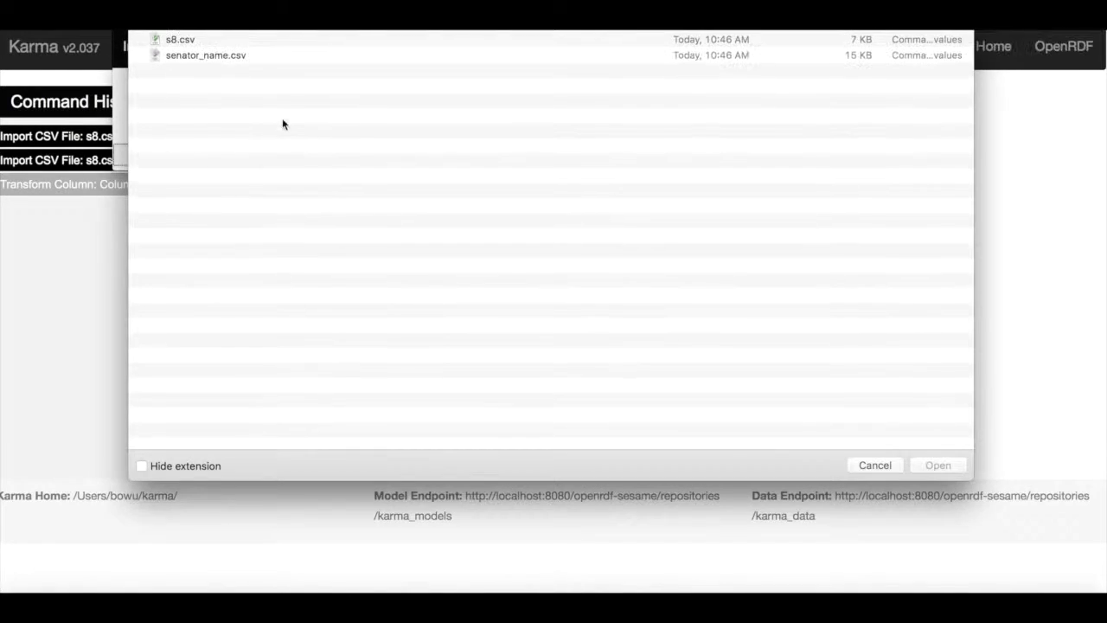
double_click(231, 55)
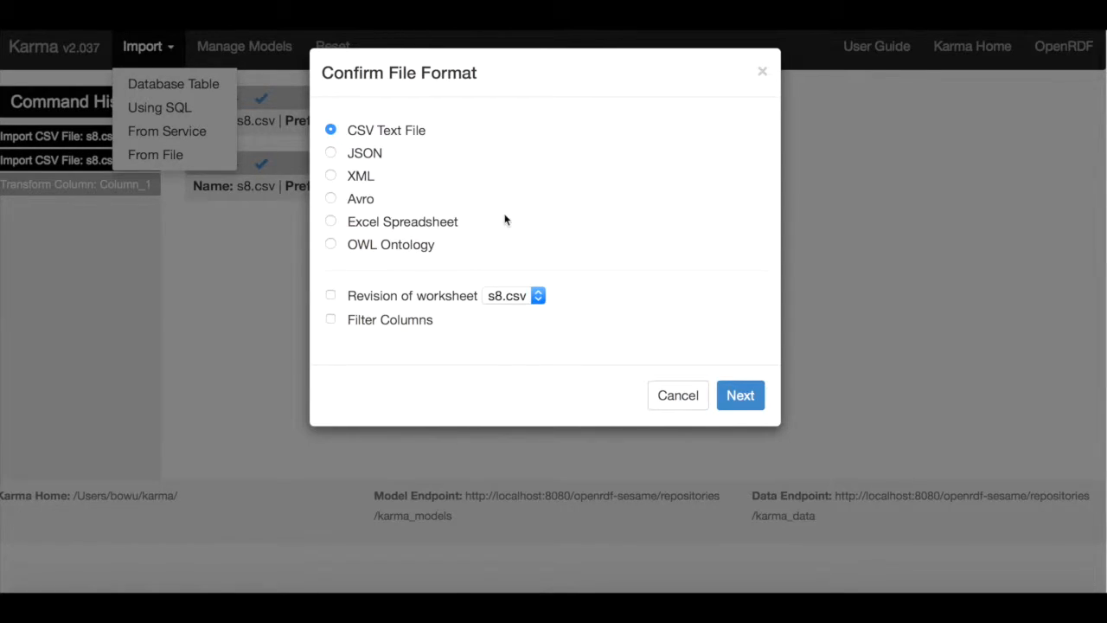
click(741, 392)
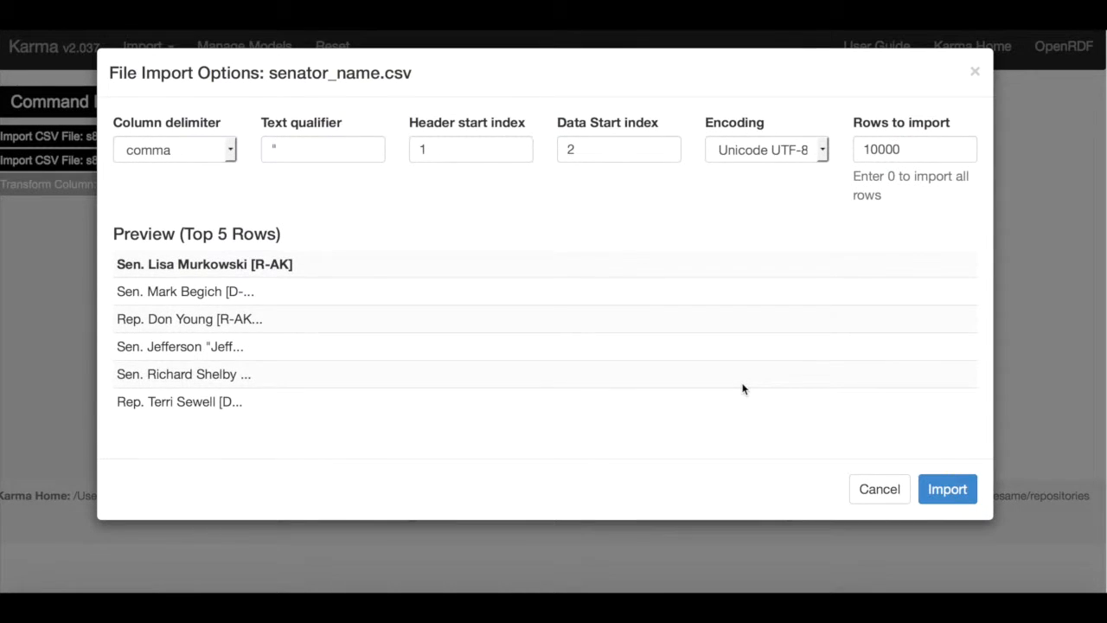
Set the header start index to 0 and the data start index to 1, and import senator_name.csv.
click(464, 153)
double_click(464, 153)
text(0)
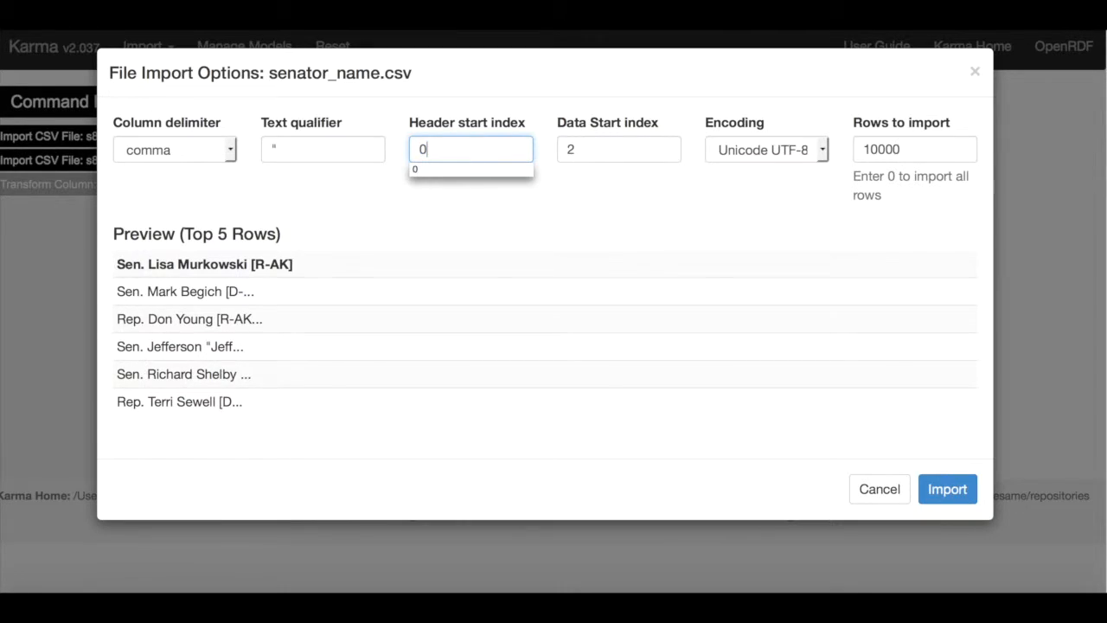
key(Tab)
text(1)
key(Tab)
key(Tab)
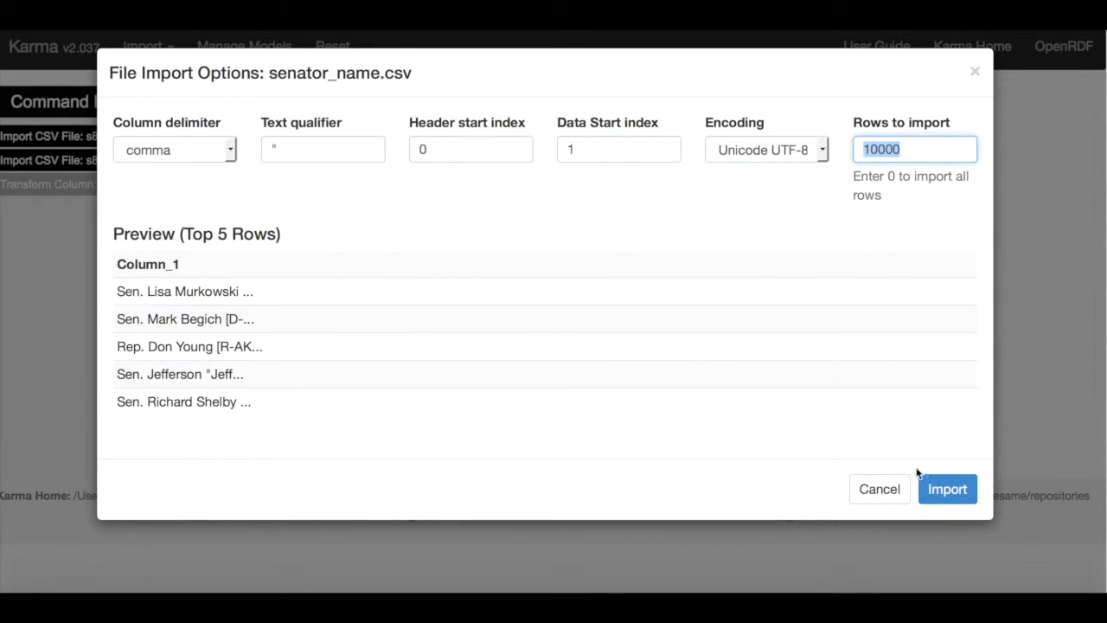
click(946, 489)
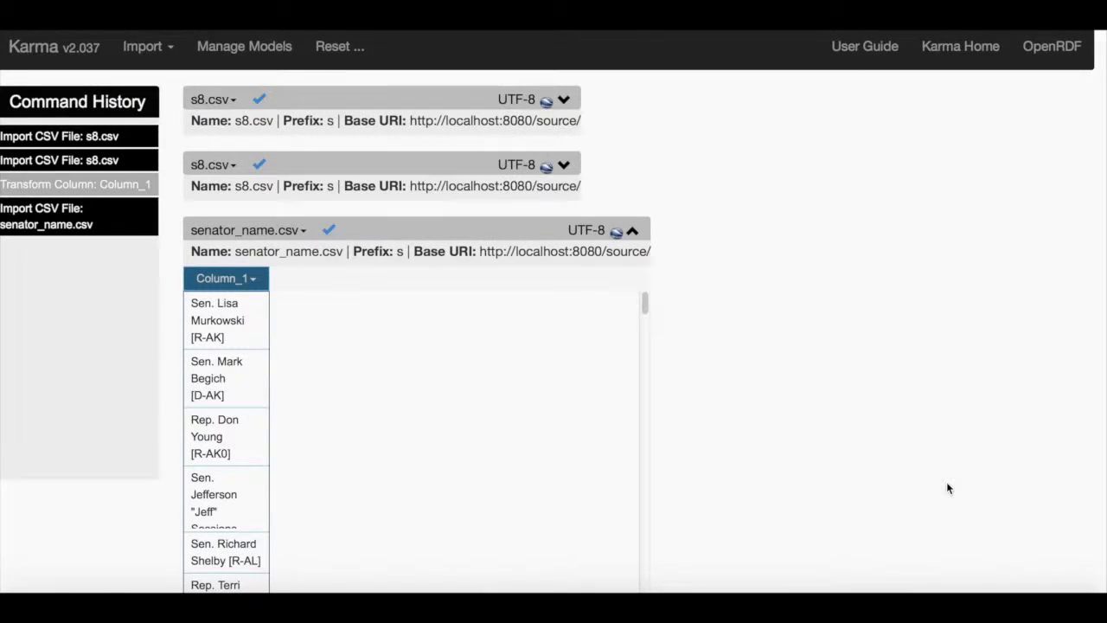
Open the Transform command for Column_1 of the senator_name.csv worksheet and look over its sampled records.
click(252, 280)
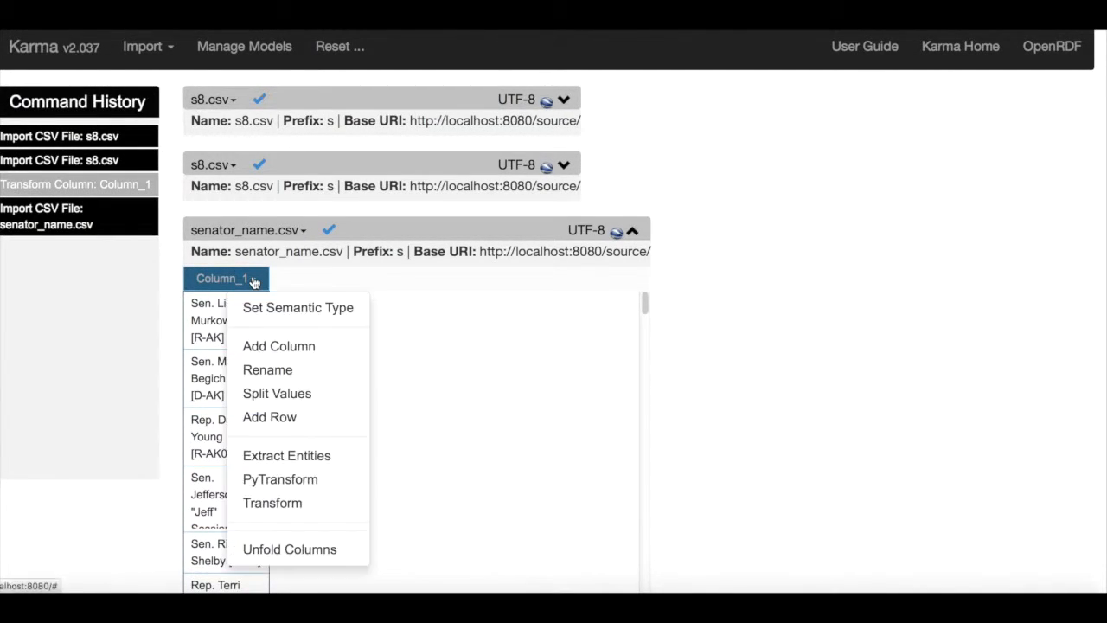
click(258, 500)
scroll(515, 249, down, 1)
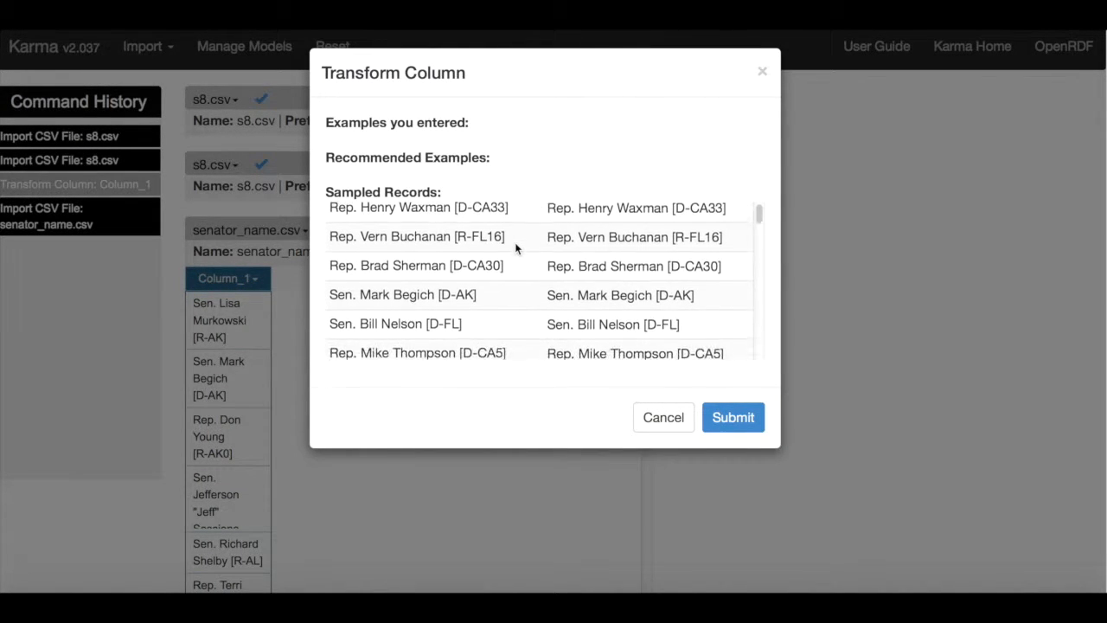
scroll(515, 249, up, 1)
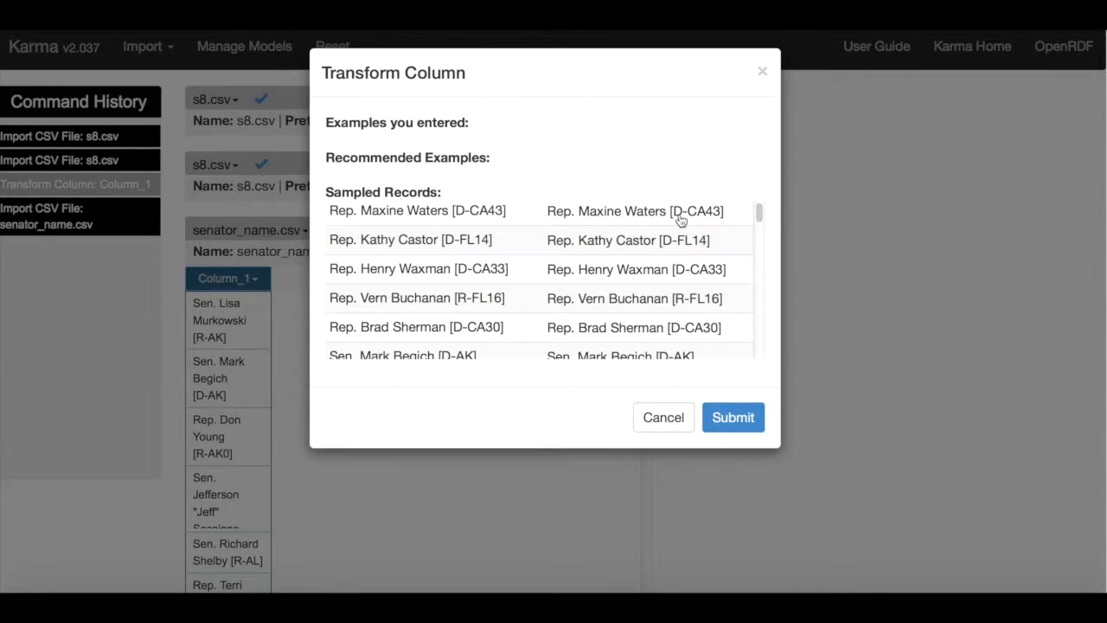
Give the record Rep. Maxine Waters [D-CA43] the example output "Maxine Waters", without title and bracketed code.
click(578, 217)
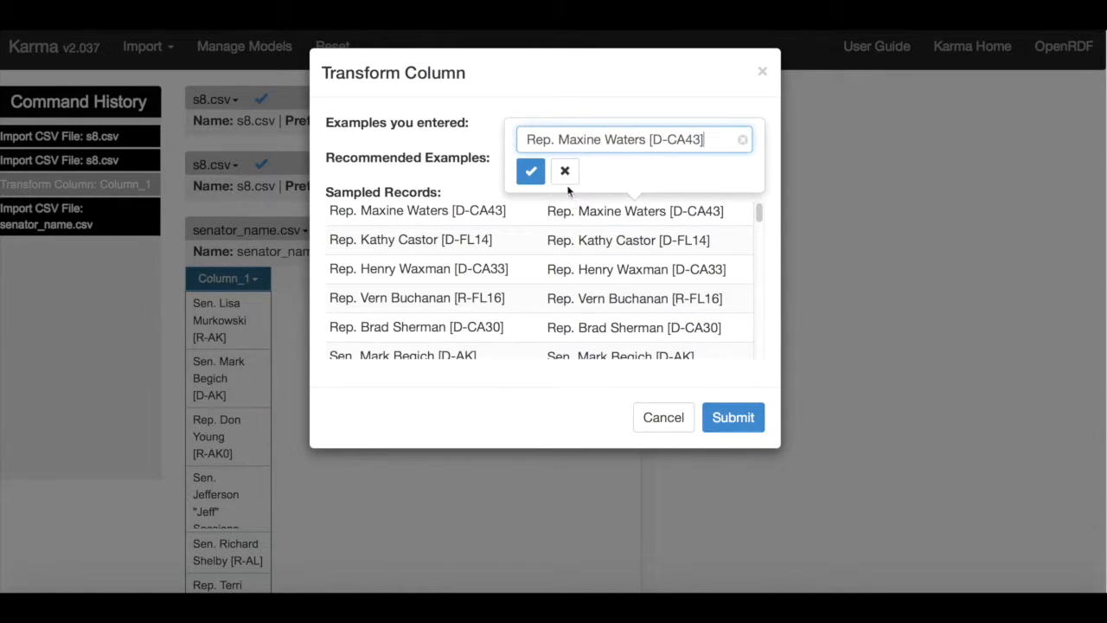
click(558, 138)
key(BackSpace)
key(BackSpace)
key(BackSpace)
key(BackSpace)
key(BackSpace)
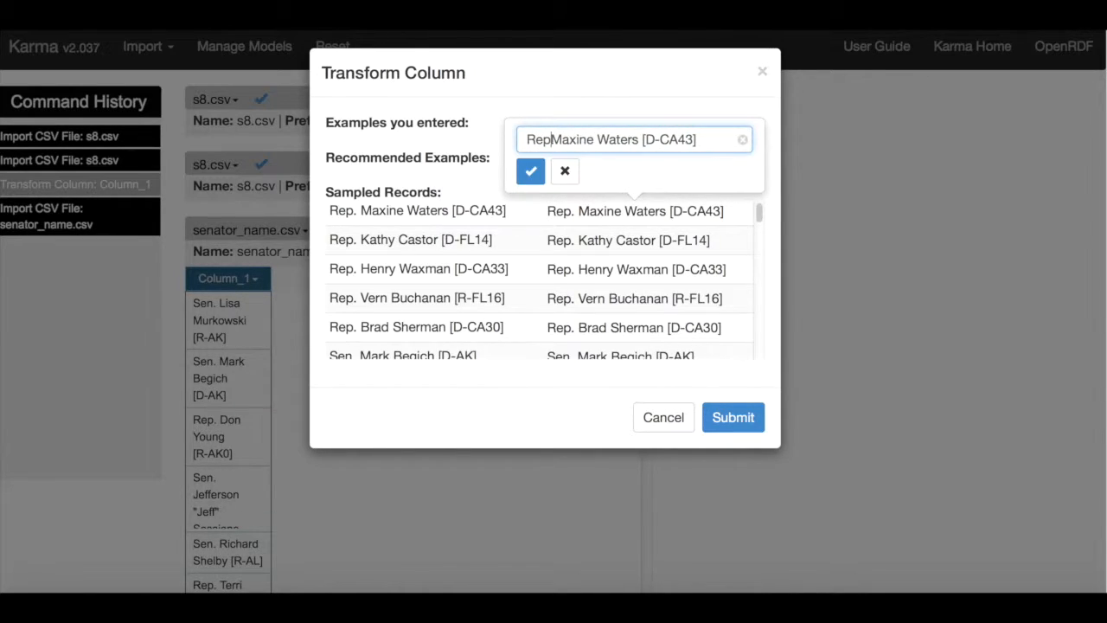
key(End)
key(BackSpace)
key(BackSpace)
key(BackSpace)
key(BackSpace)
key(BackSpace)
key(BackSpace)
key(BackSpace)
key(BackSpace)
key(BackSpace)
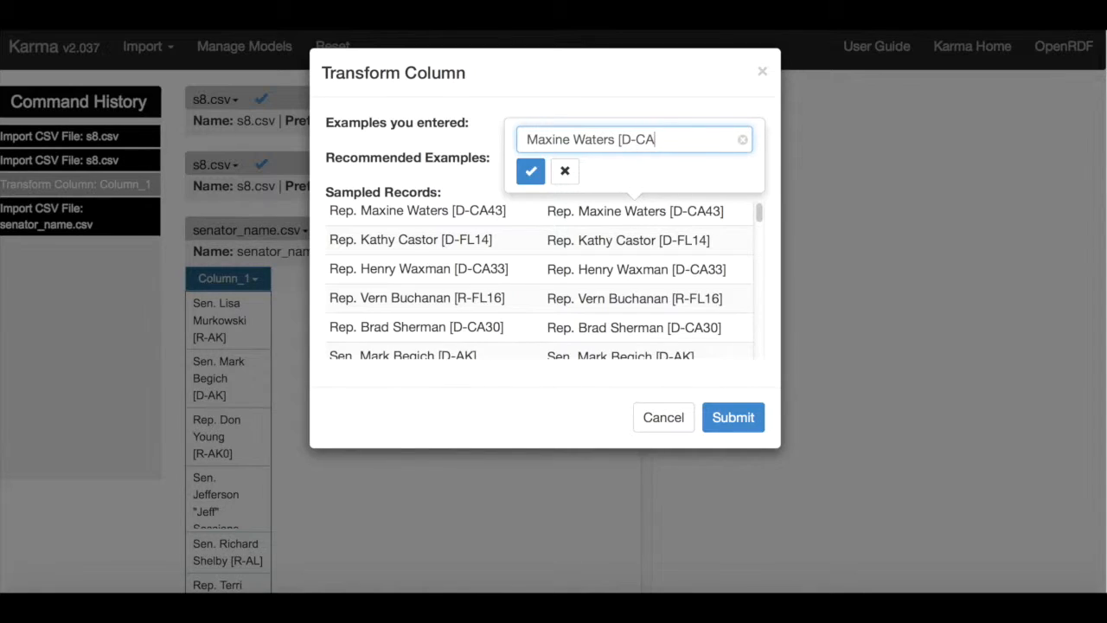
click(530, 170)
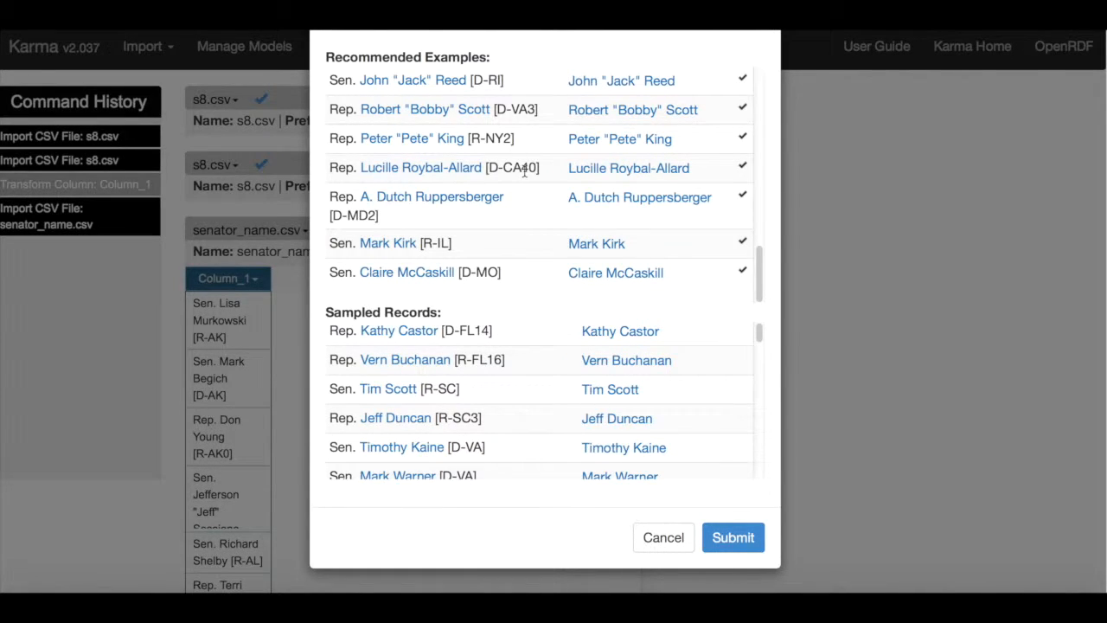
Correct the recommended example for Marshall "Mark" Sanford to "Marshall Sanford", dropping the quoted nickname.
scroll(523, 170, up, 10)
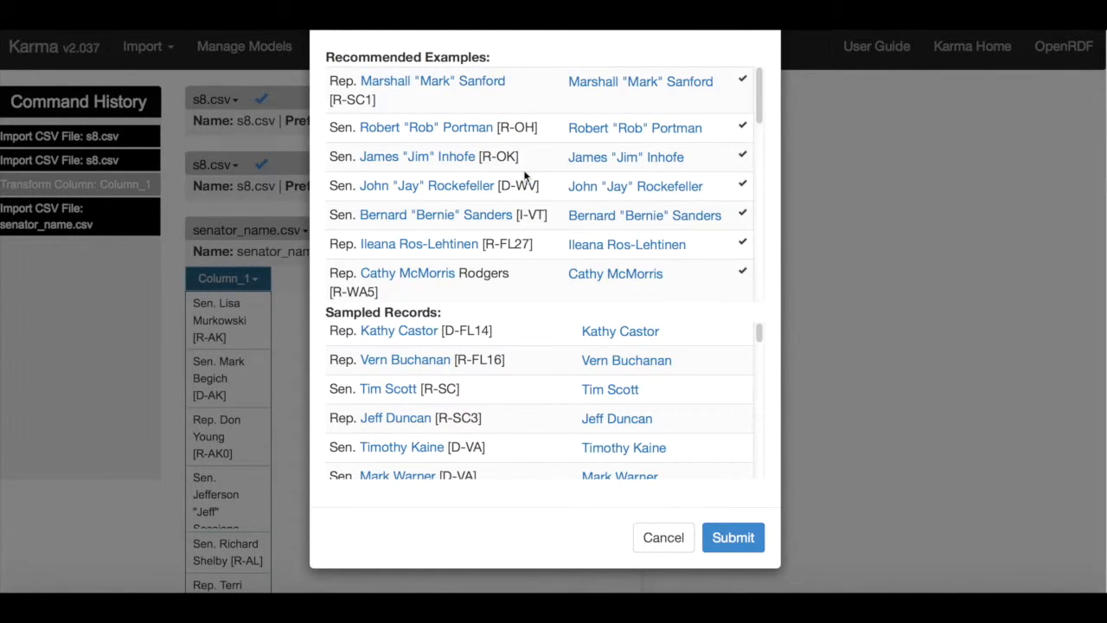
scroll(786, 219, up, 3)
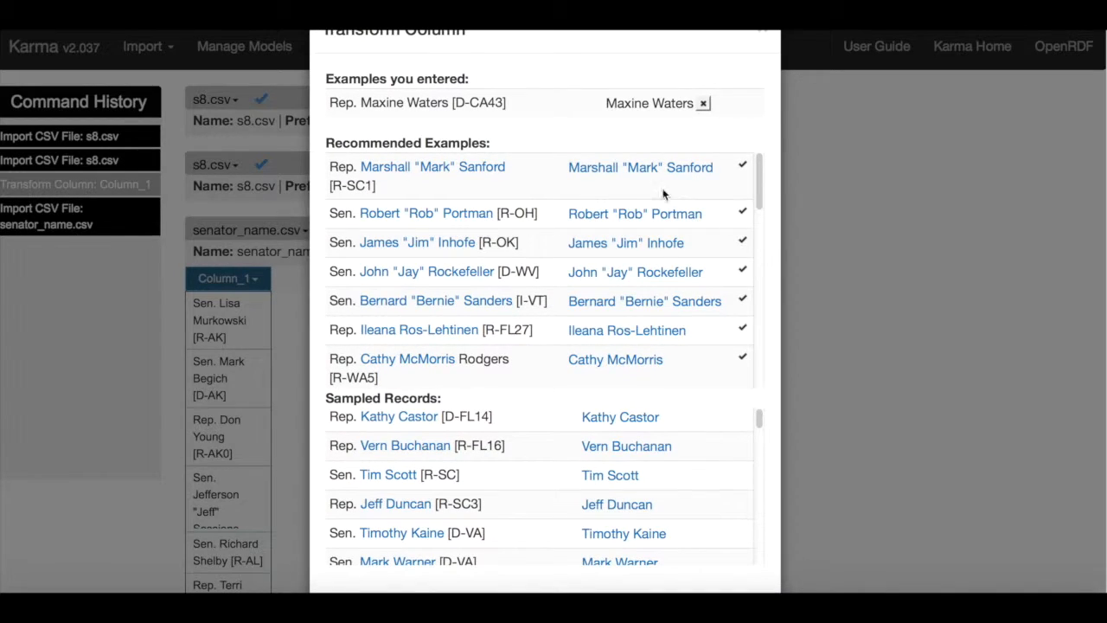
scroll(663, 222, up, 1)
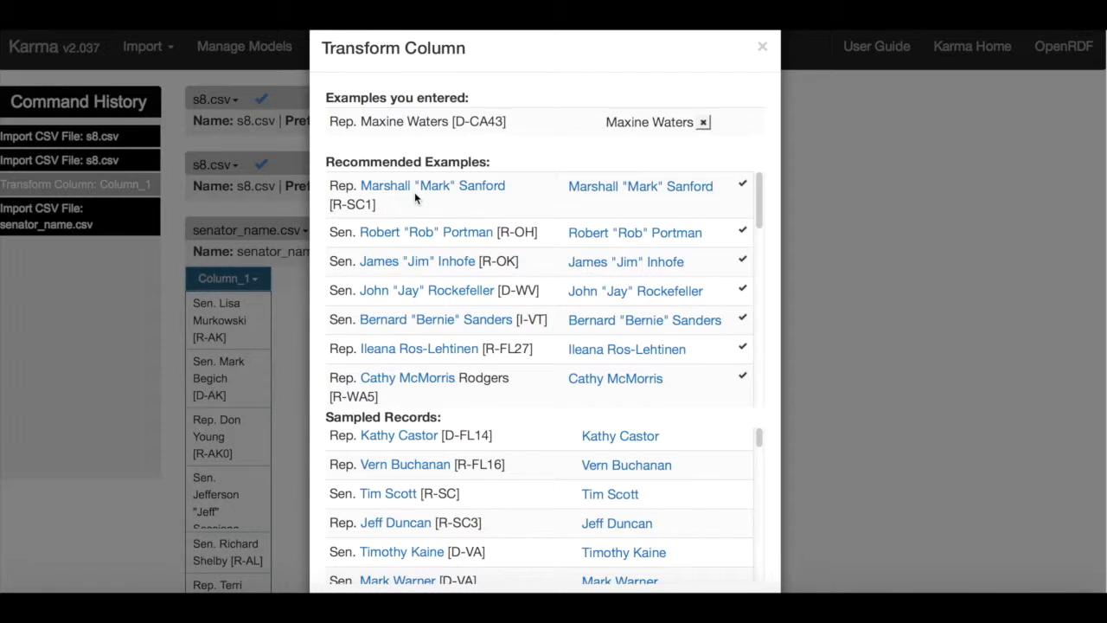
click(648, 188)
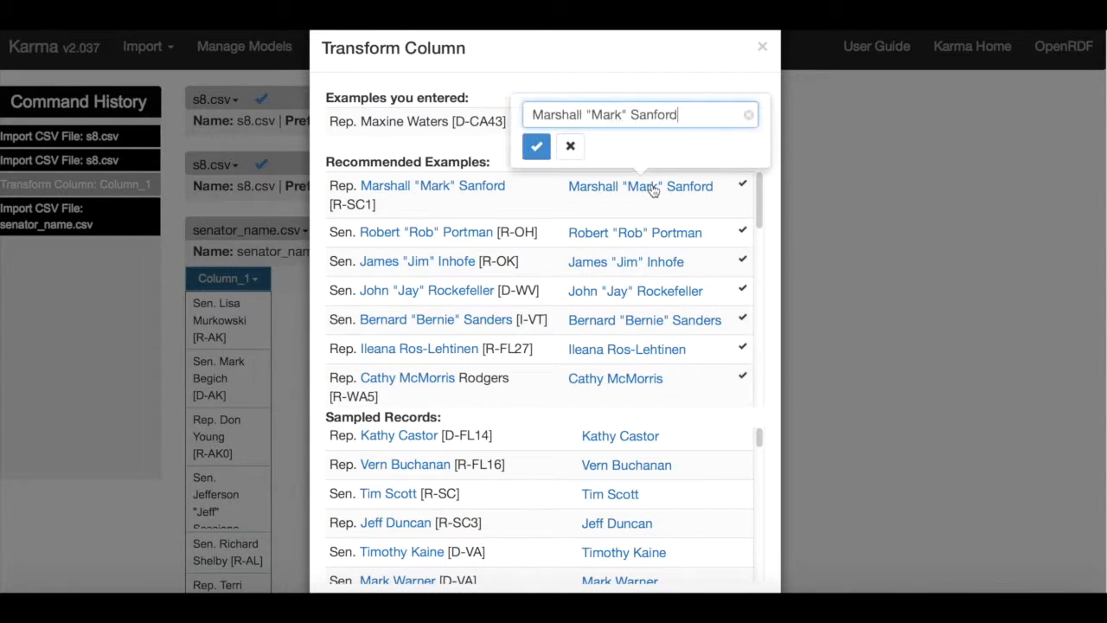
click(629, 115)
key(BackSpace)
key(BackSpace)
key(BackSpace)
key(BackSpace)
key(BackSpace)
key(BackSpace)
key(BackSpace)
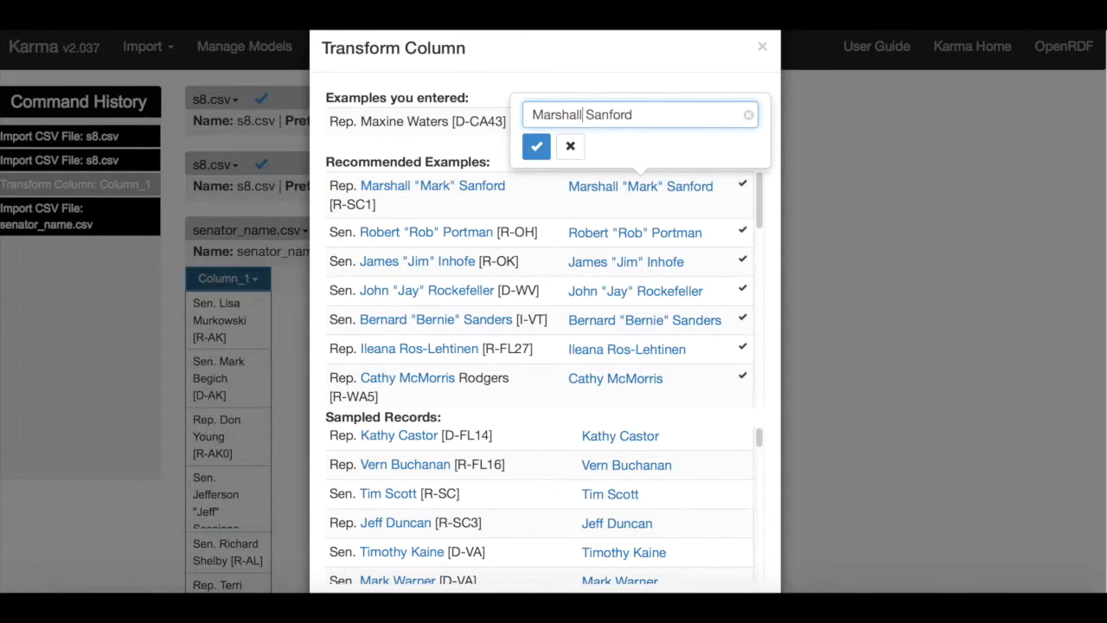
click(536, 146)
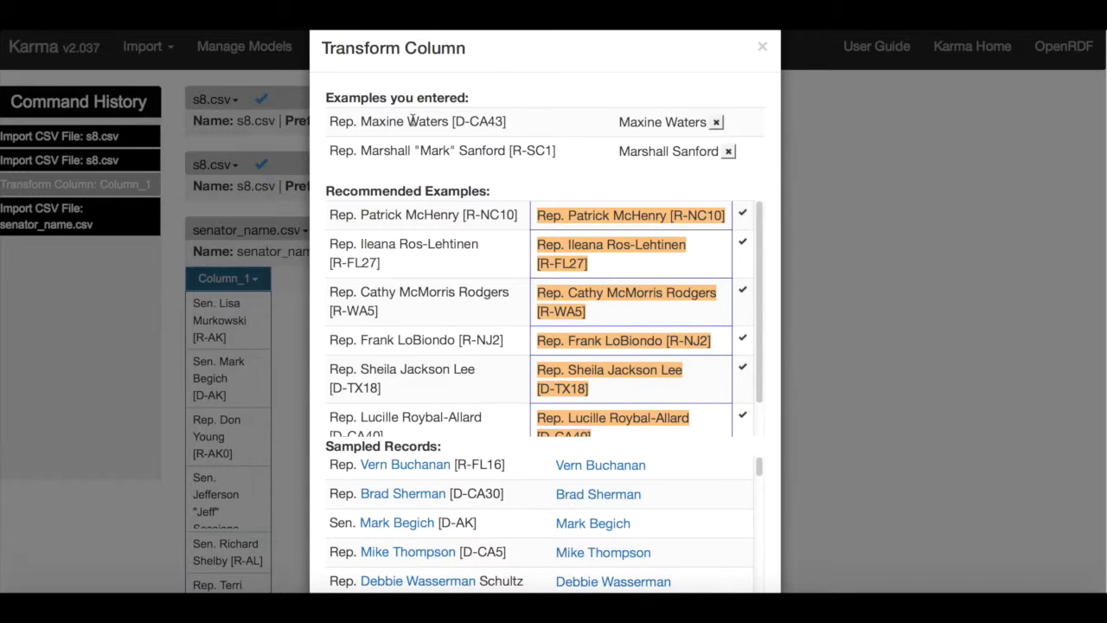
Correct the recommended example for Rep. Patrick McHenry [R-NC10] to "Patrick McHenry".
click(690, 222)
drag(554, 143, 514, 140)
key(BackSpace)
drag(620, 142, 692, 144)
key(BackSpace)
click(531, 177)
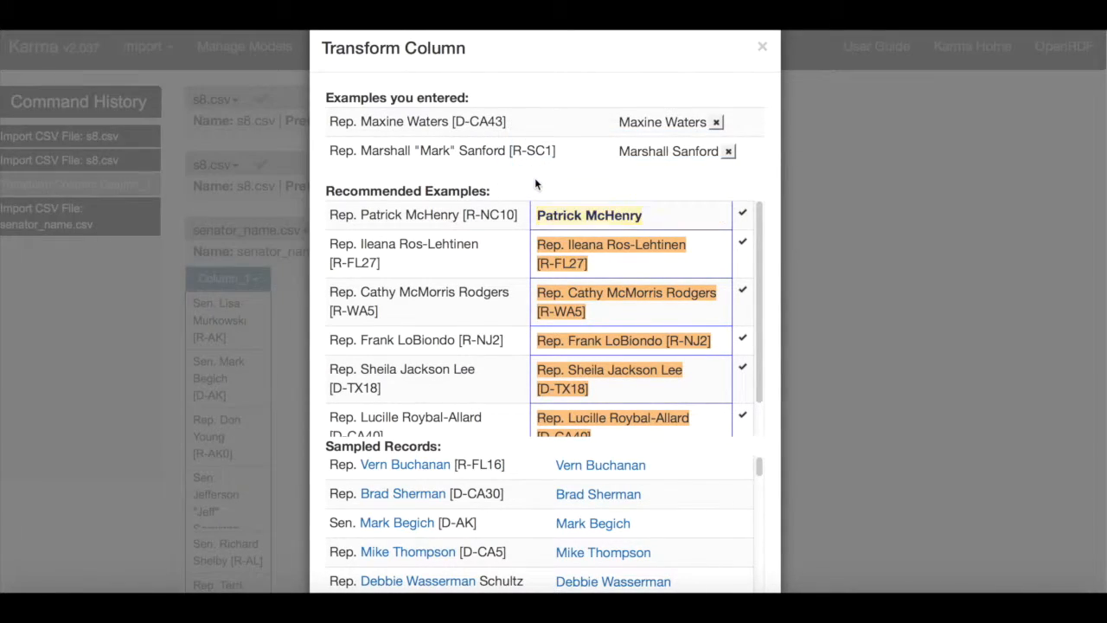
Correct the recommended example for Rep. Sheila Jackson Lee [D-TX18] to "Sheila Jackson Lee".
click(571, 257)
drag(560, 179, 529, 179)
key(BackSpace)
drag(647, 179, 742, 179)
key(BackSpace)
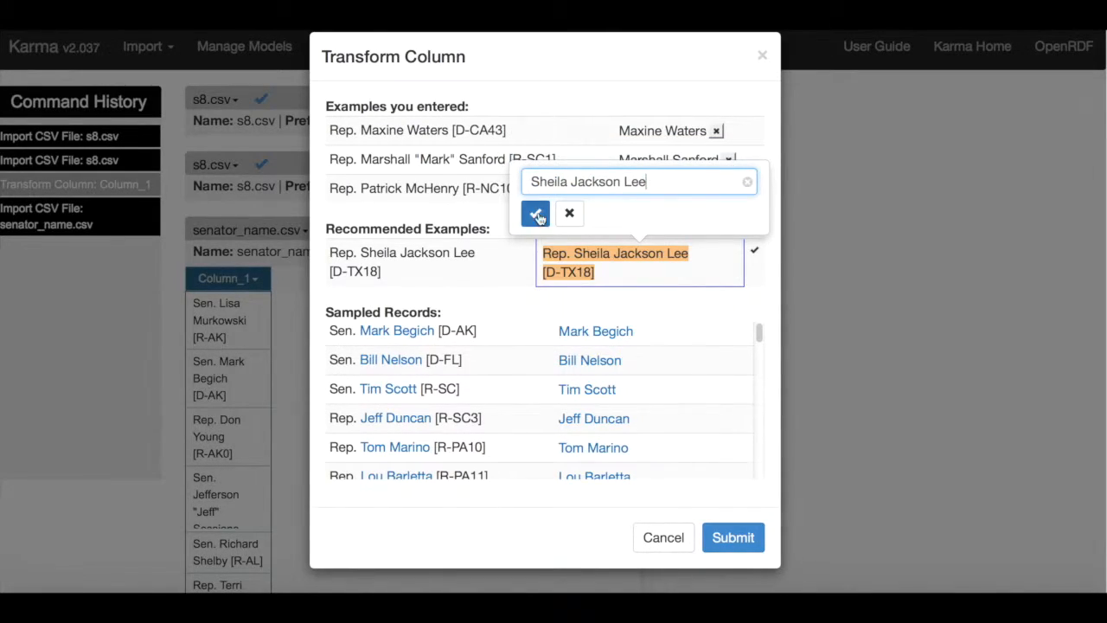
click(534, 213)
Correct the recommended example for Rep. Carol Shea-Porter [D-NH1] to "Carol Shea-Porter".
click(578, 298)
drag(554, 225, 527, 225)
key(BackSpace)
drag(633, 227, 692, 226)
key(BackSpace)
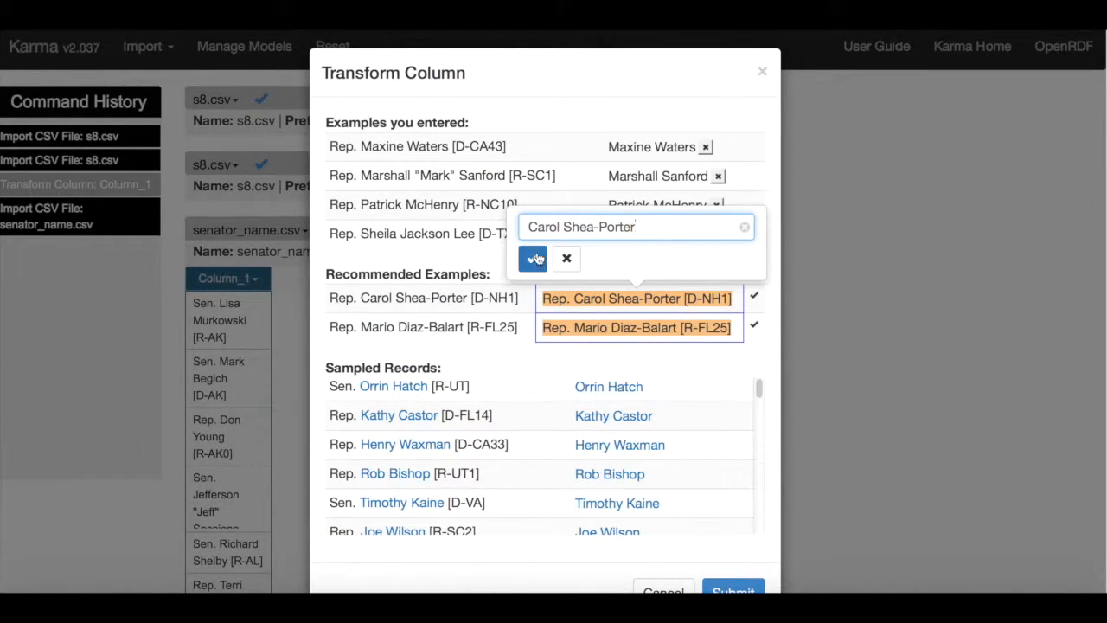
click(535, 255)
Correct the recommended example for Rep. Ileana Ros-Lehtinen [R-FL27] to "Ileana Ros-Lehtinen".
click(578, 336)
drag(558, 257, 530, 256)
key(BackSpace)
drag(645, 257, 717, 257)
key(BackSpace)
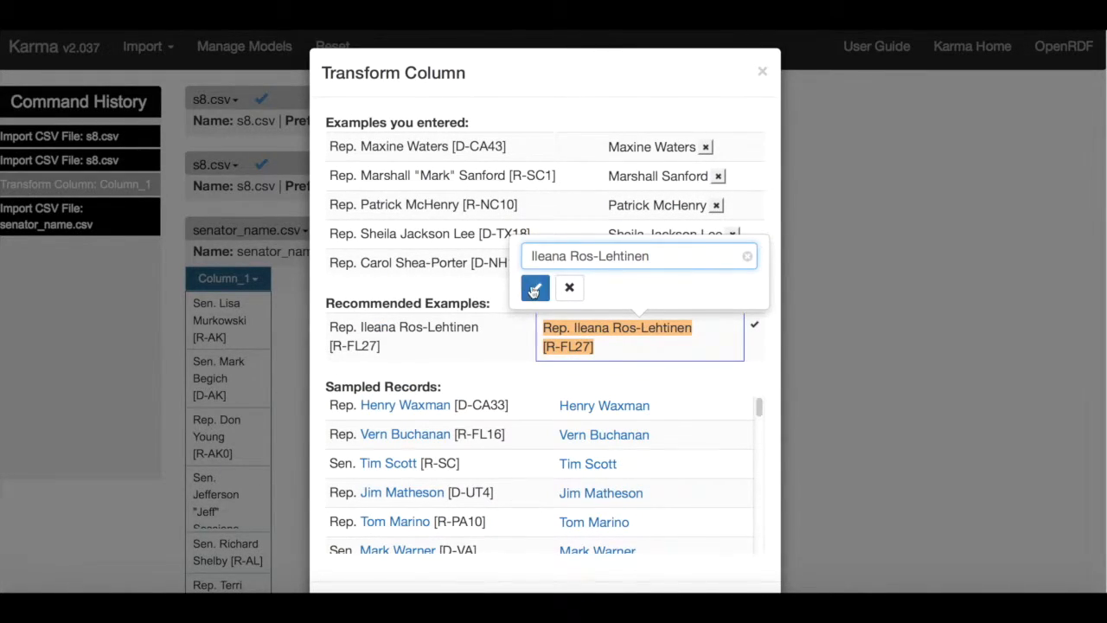
click(534, 288)
Correct the recommended example for Rep. Jaime Herrera Beutler [R-WA3] to "Jaime Herrera Beutler".
click(563, 355)
drag(558, 284, 529, 285)
key(BackSpace)
drag(661, 285, 725, 285)
key(BackSpace)
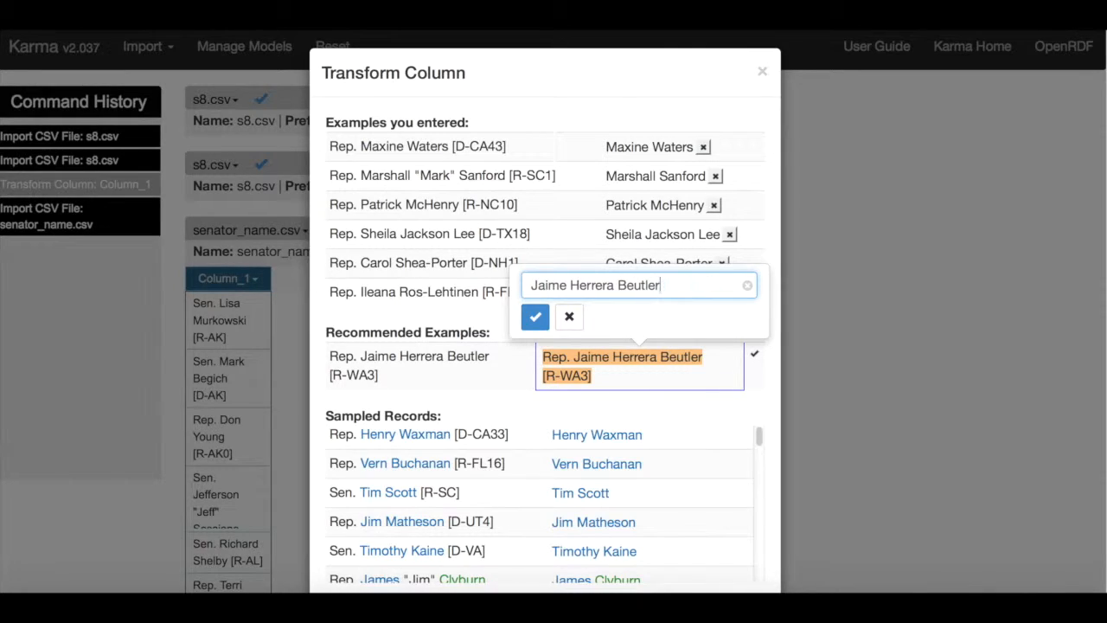
click(534, 316)
Check the transformed names throughout the recommended examples and submit the transformation of Column_1 in senator_name.csv.
scroll(536, 332, down, 5)
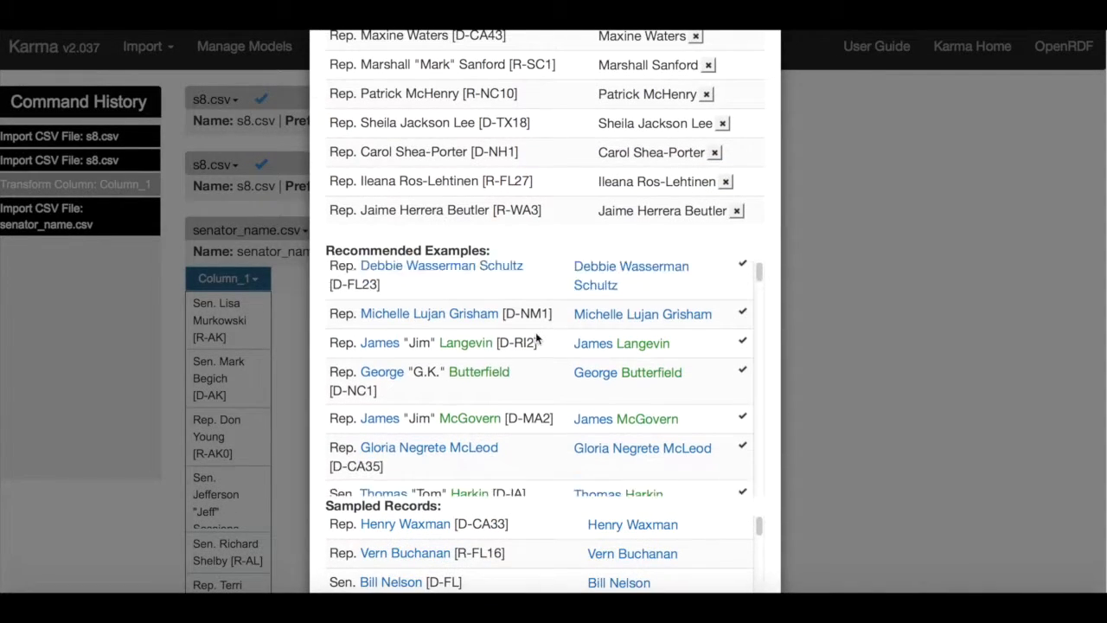
scroll(535, 332, down, 15)
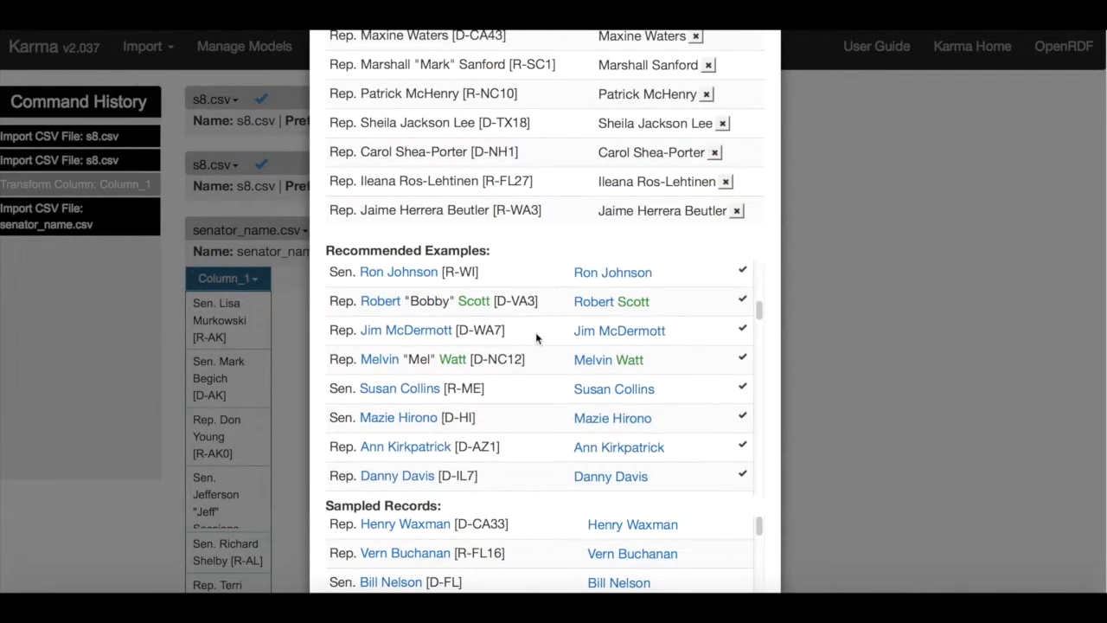
scroll(537, 355, down, 10)
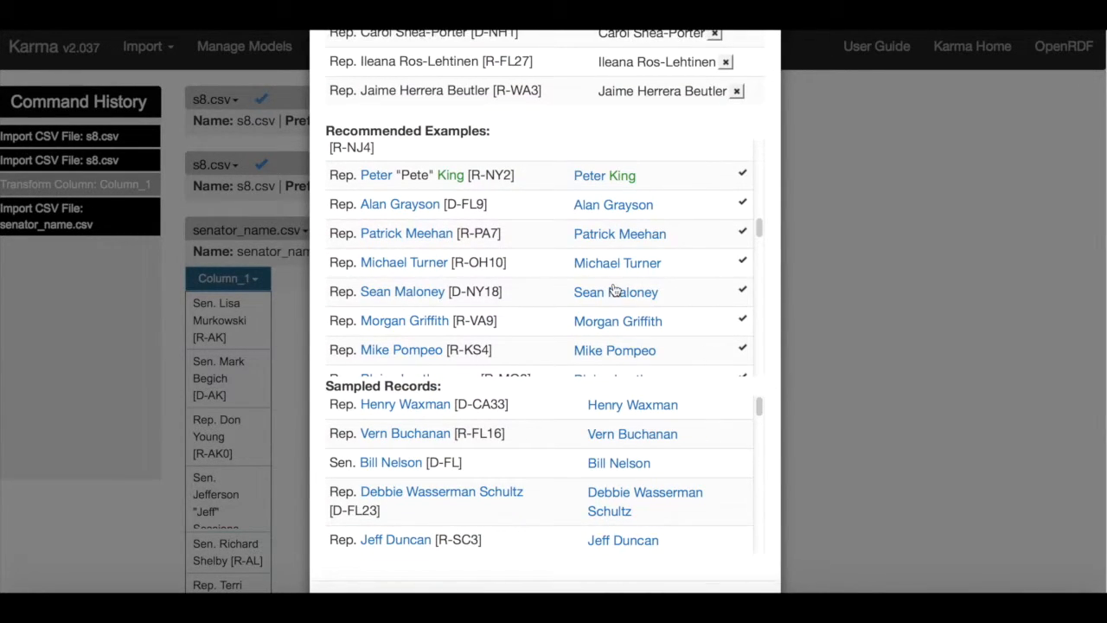
scroll(614, 290, down, 2)
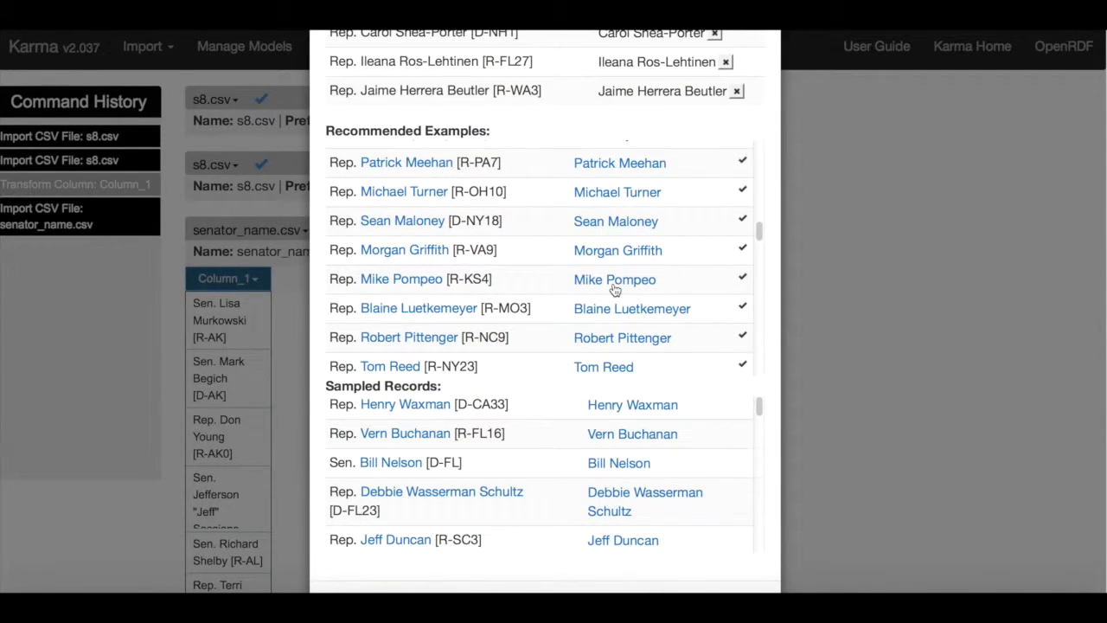
scroll(614, 289, down, 10)
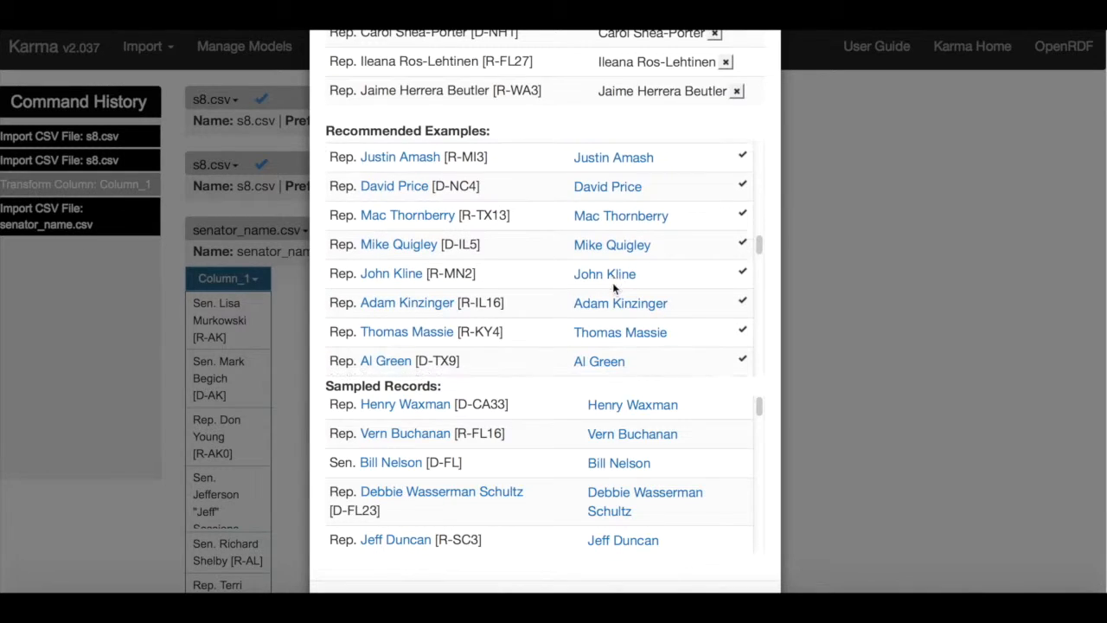
scroll(613, 289, down, 15)
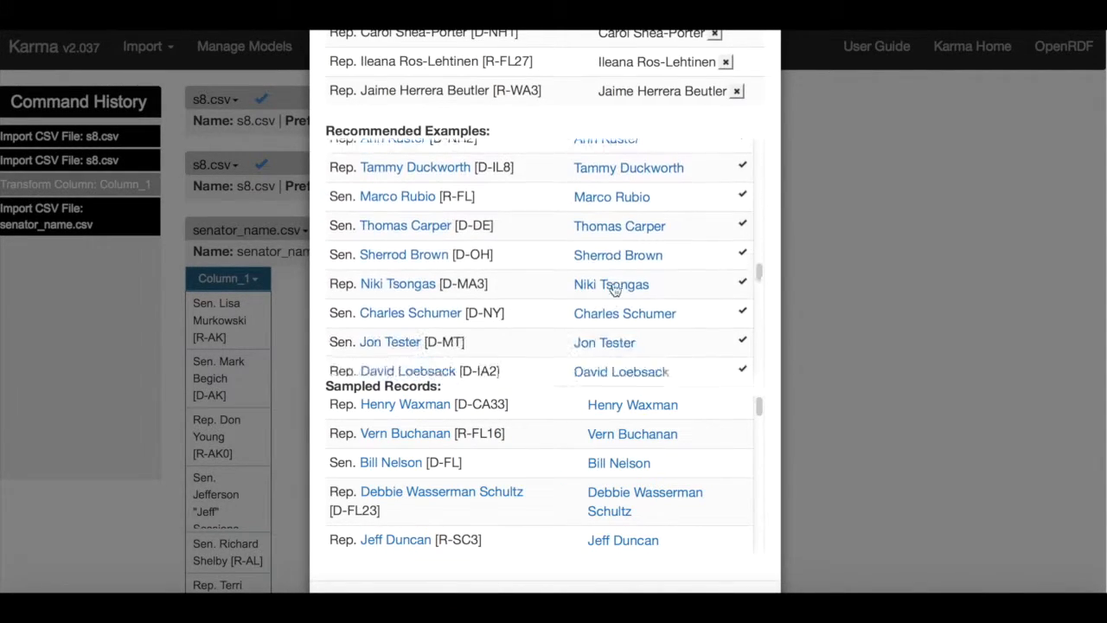
scroll(613, 289, down, 10)
scroll(763, 339, down, 3)
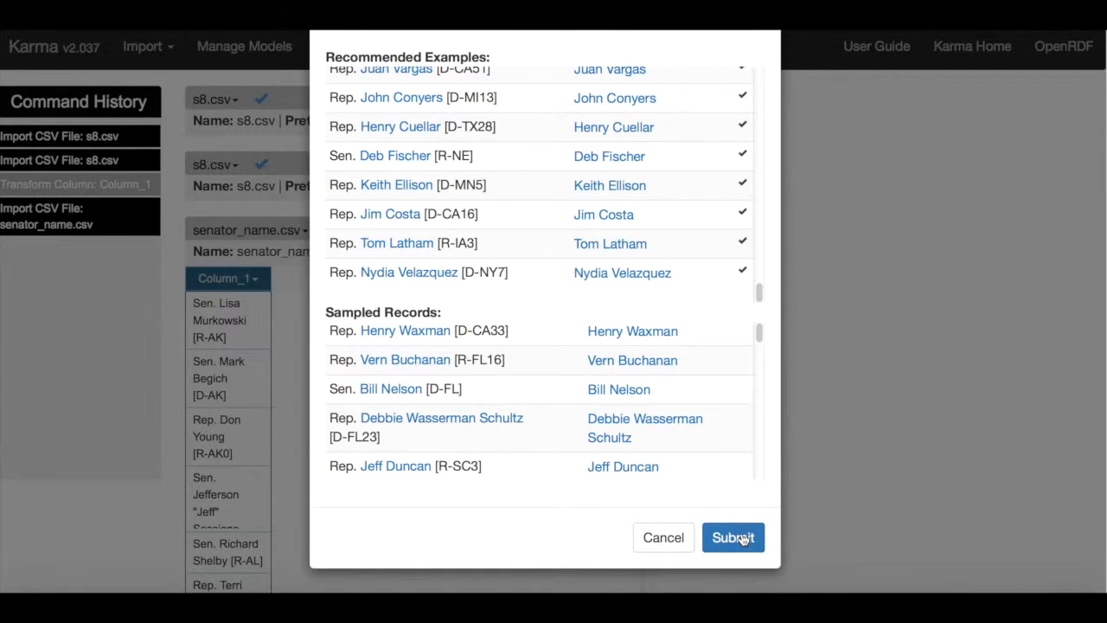
click(733, 537)
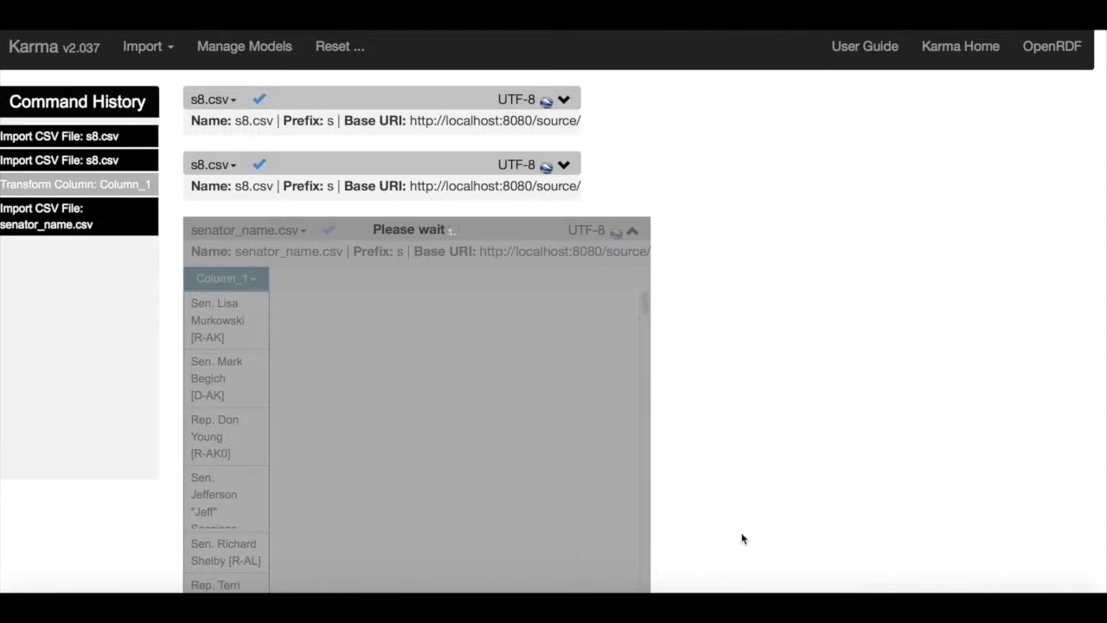